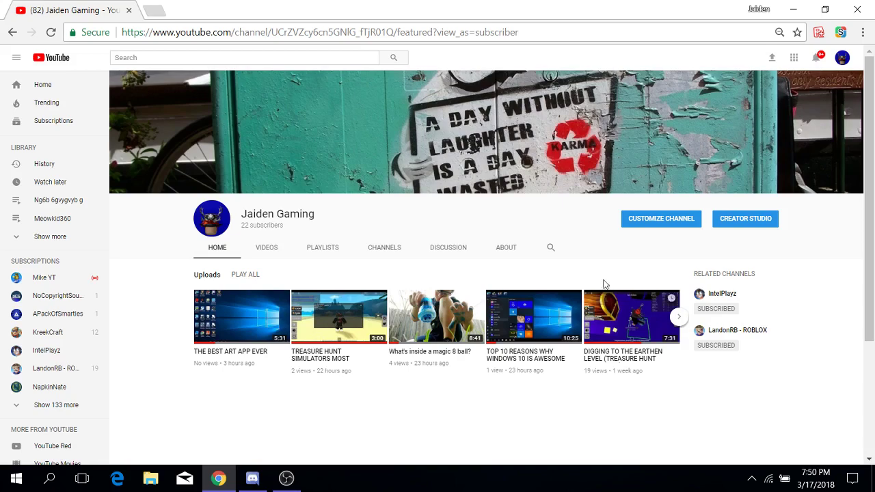
Watch YT INTRO #4 from the channel's Videos tab, then return to the top of the upload list
left_click(267, 248)
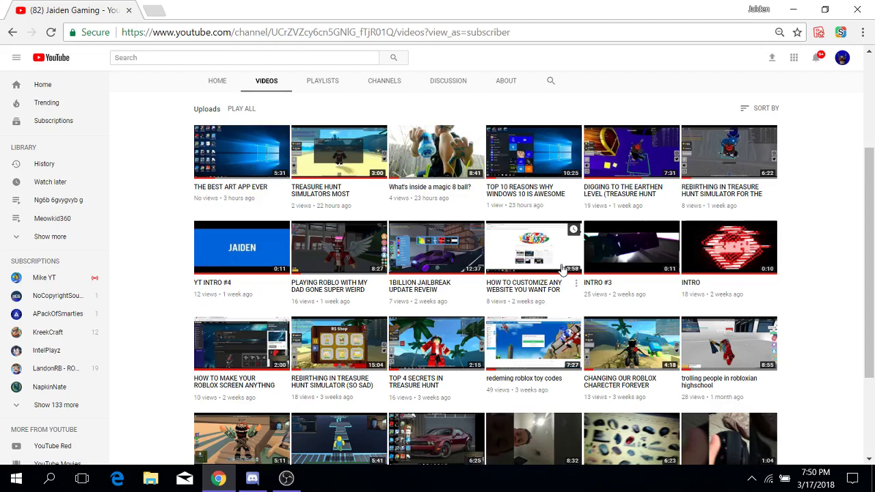
scroll(556, 273, "down", 1)
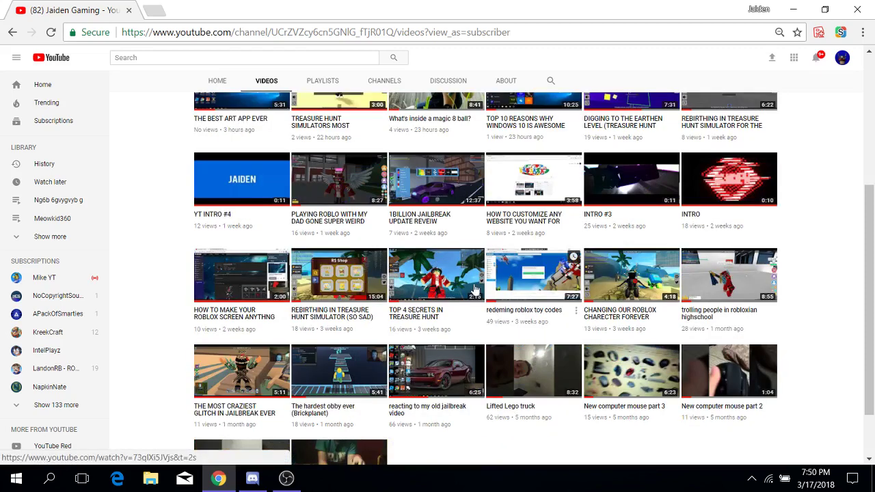
left_click(246, 186)
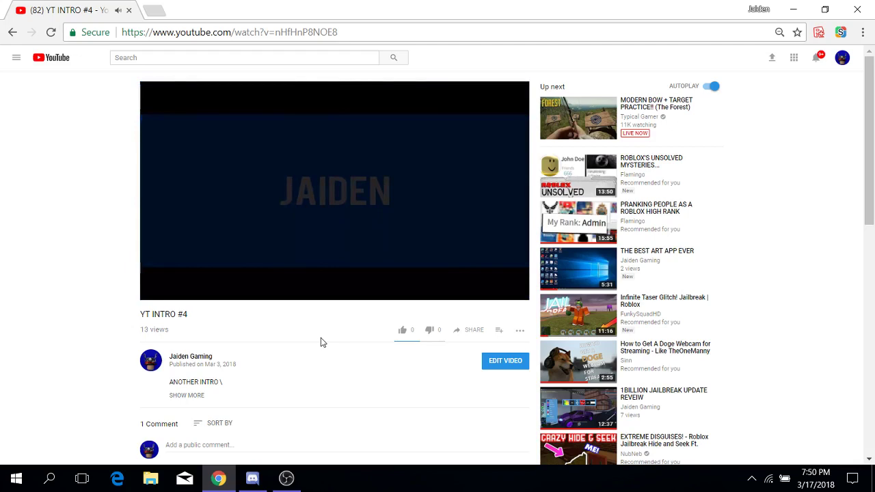
key("alt+Left")
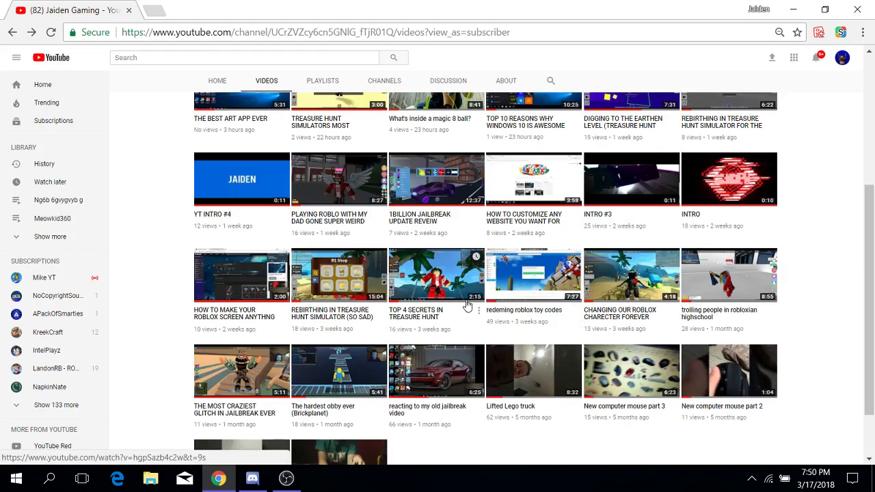
mouse_move(533, 274)
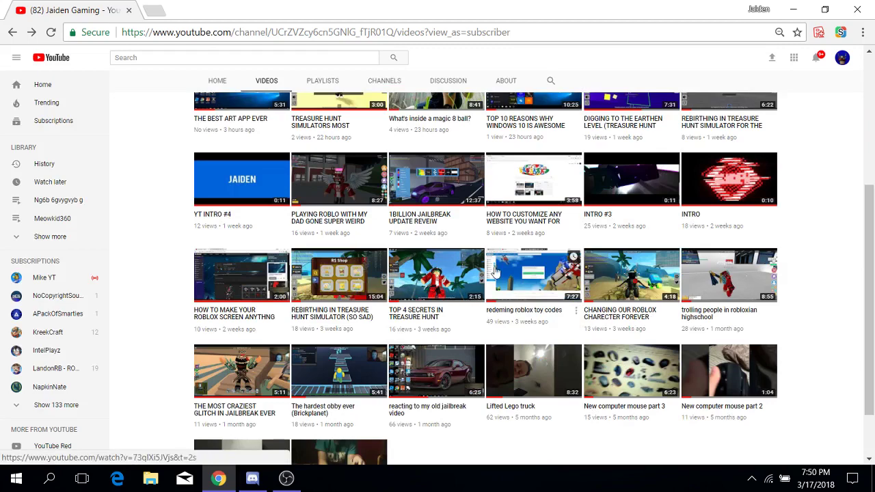
scroll(465, 260, "up", 4)
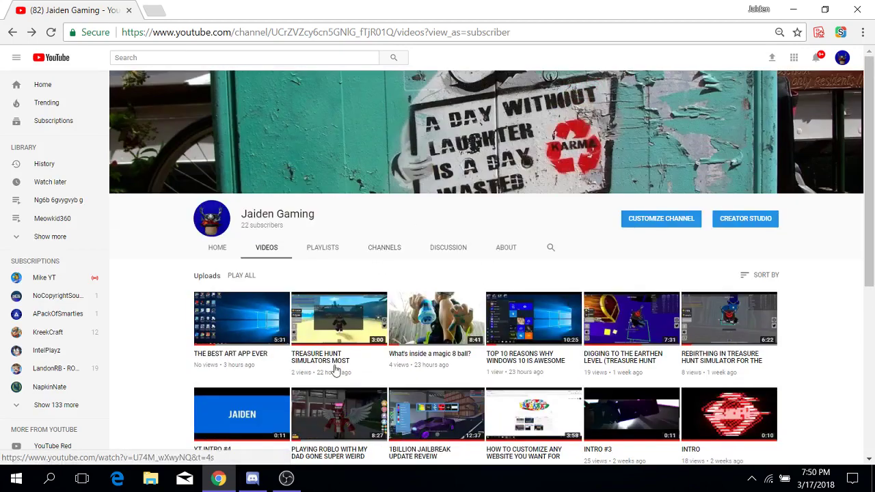
Load the Panzoid Clipmaker editor in a new Chrome tab by entering 'panzoid' as the address
left_click(151, 14)
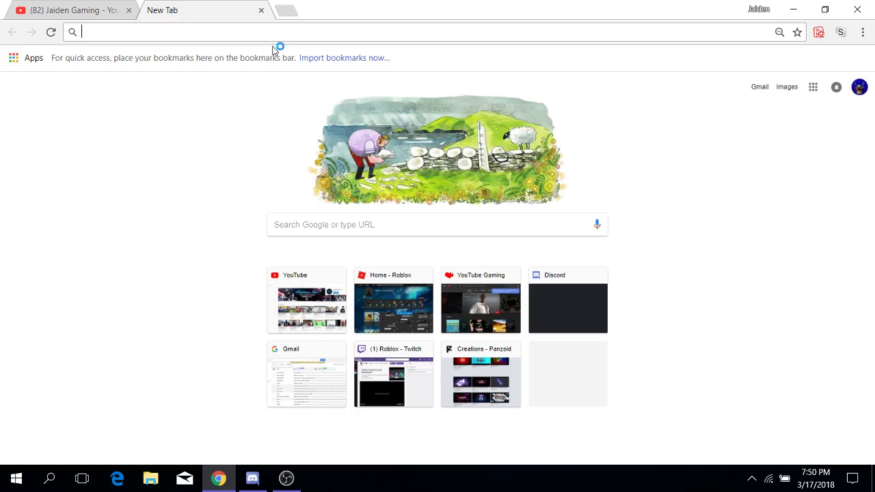
type("panzoid.com/creations")
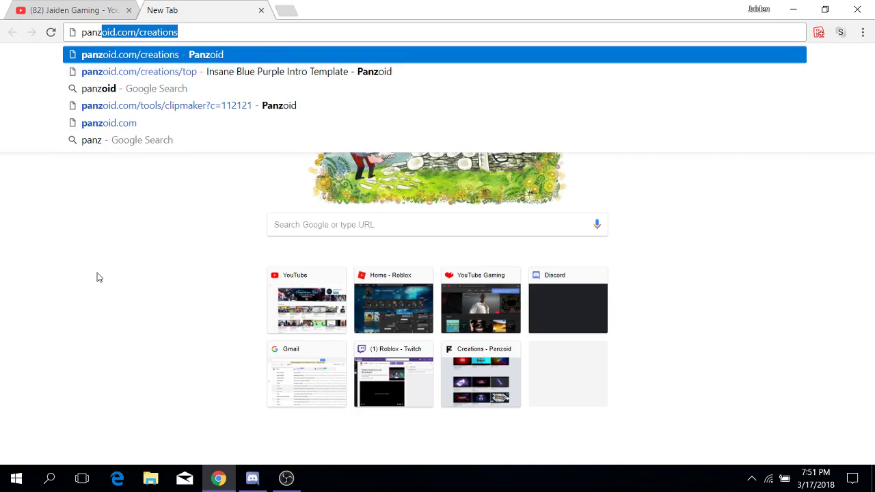
left_click(170, 255)
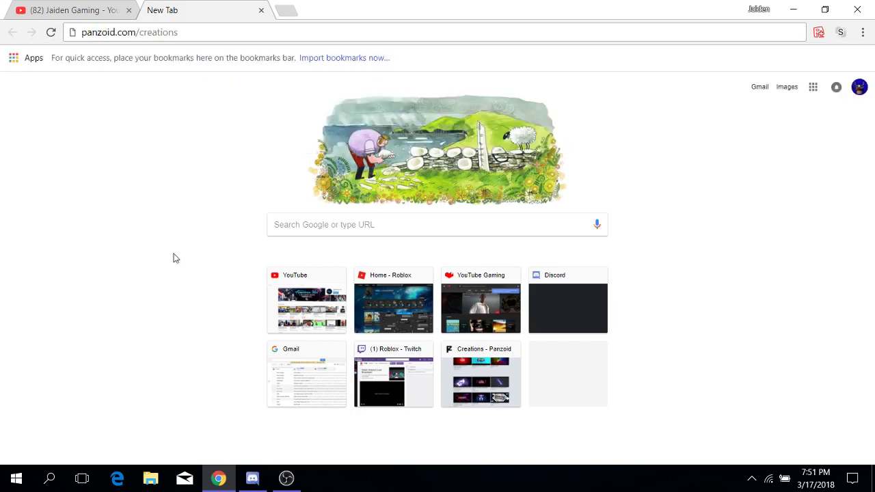
left_click(209, 35)
key("BackSpace")
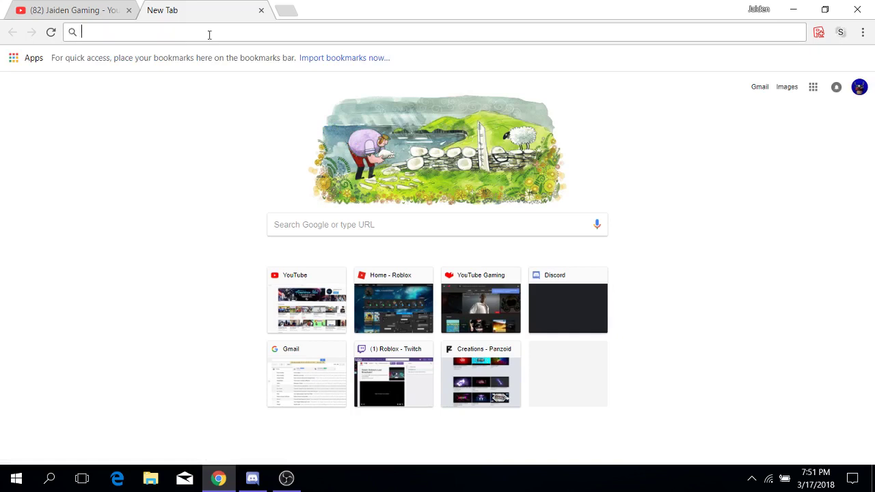
type("panzoid.com/tools/clipmaker?c=112121")
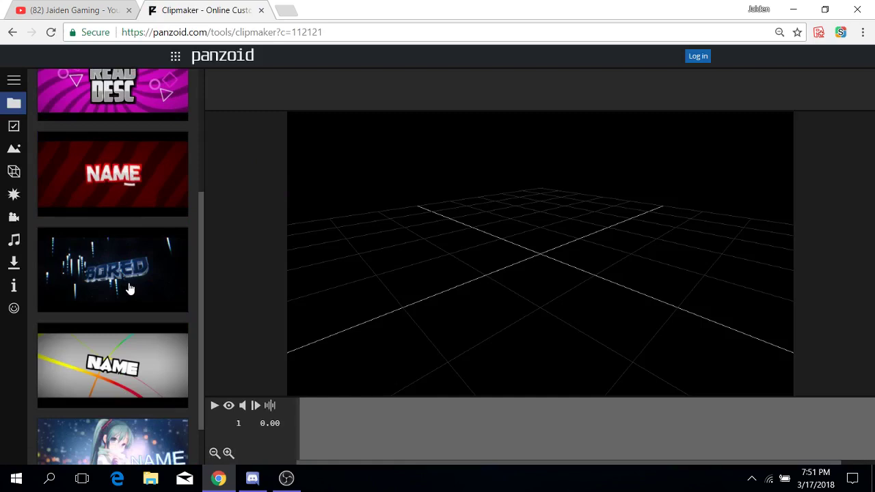
Browse the 'More creations...' gallery of trending intro templates down and back to the top
scroll(116, 298, "down", 1)
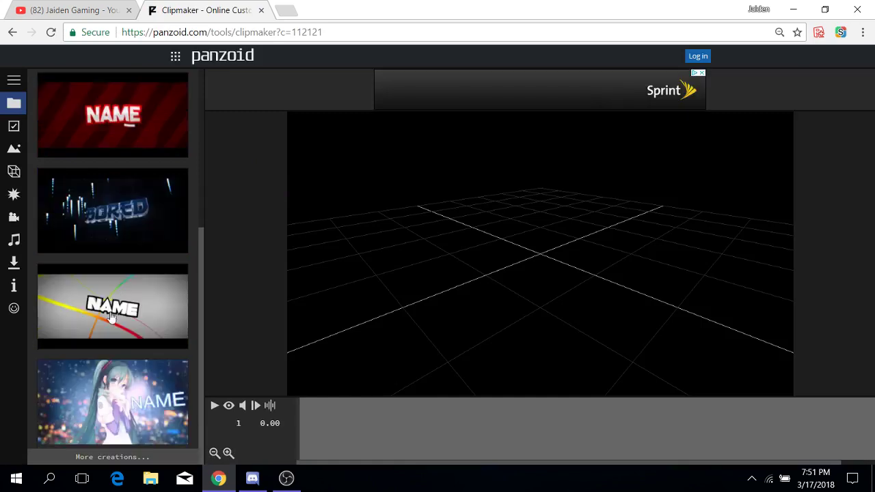
left_click(70, 462)
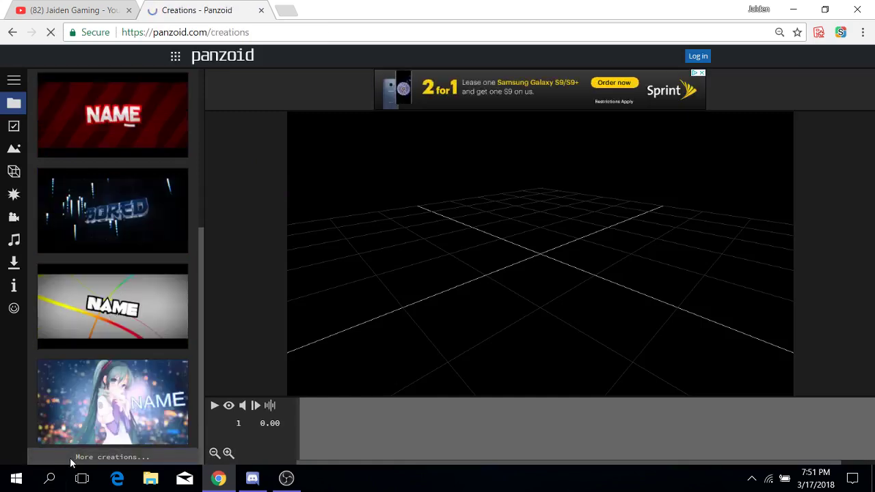
scroll(413, 347, "down", 3)
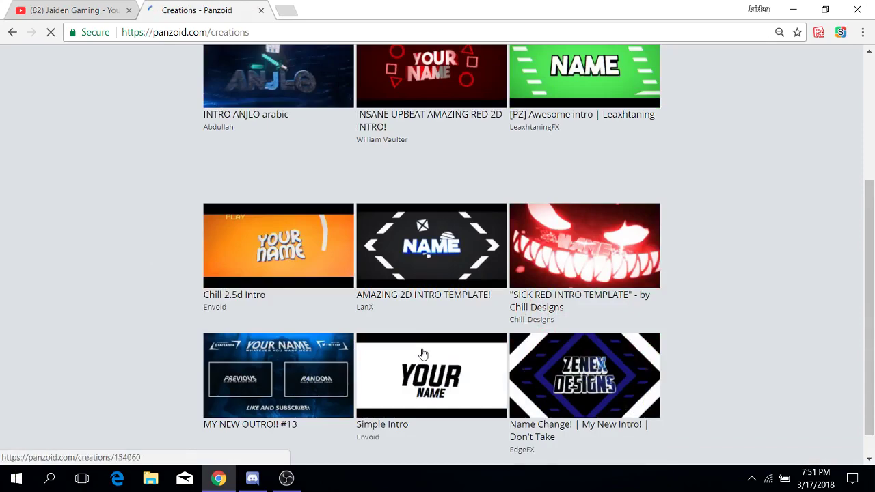
scroll(677, 329, "down", 2)
scroll(668, 343, "down", 1)
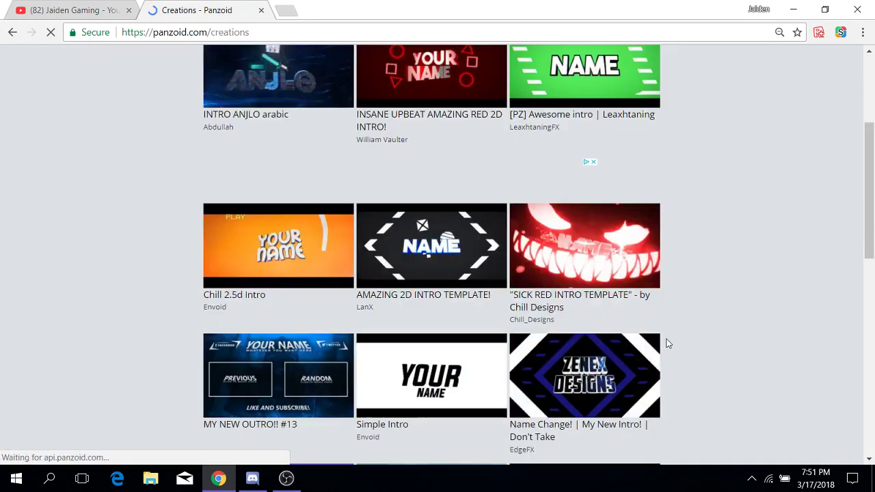
scroll(609, 372, "down", 3)
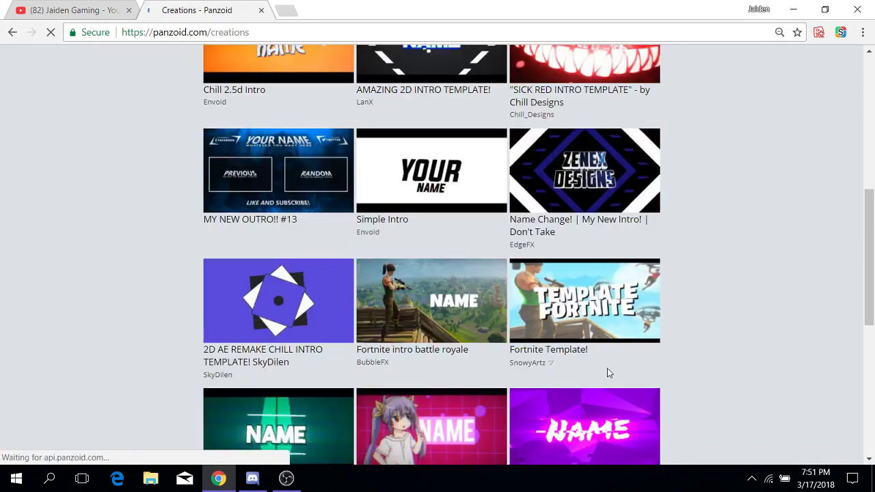
scroll(613, 365, "down", 3)
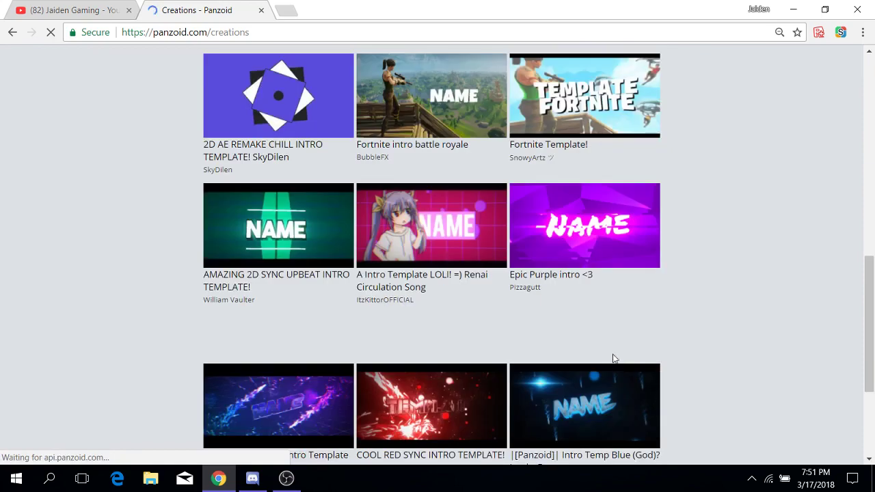
scroll(613, 358, "down", 2)
scroll(560, 350, "up", 2)
scroll(574, 354, "up", 3)
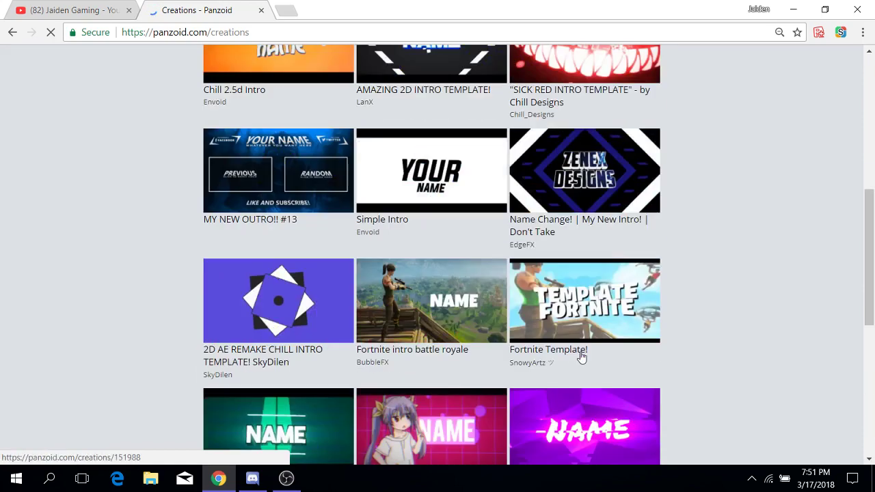
scroll(581, 355, "up", 1)
scroll(586, 300, "up", 3)
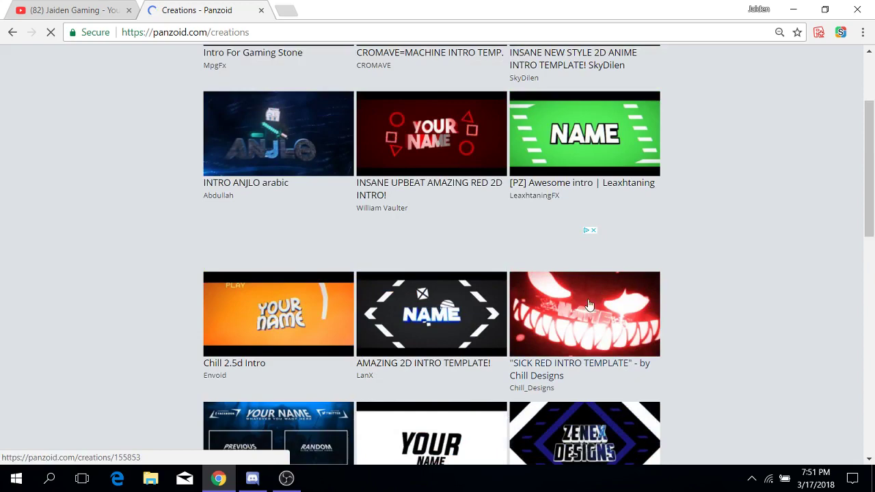
scroll(687, 294, "up", 2)
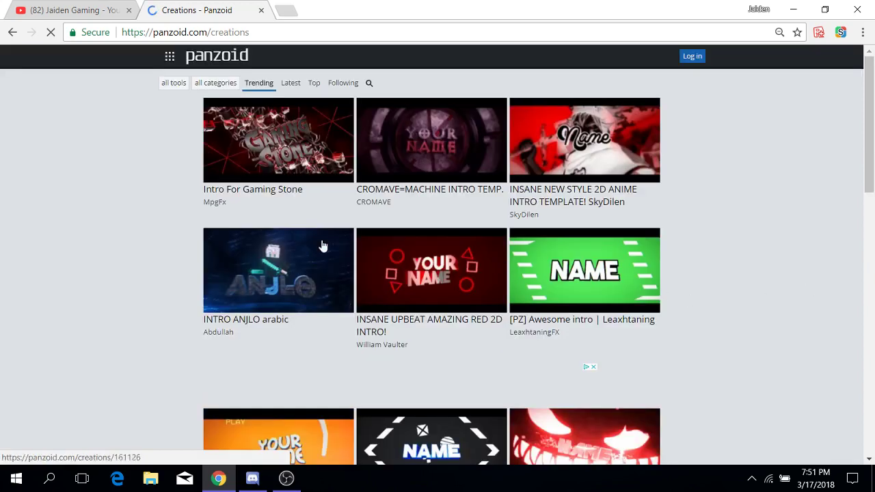
Load the red 'YOUR NAME' 2D intro template and play its full-render preview
left_click(419, 276)
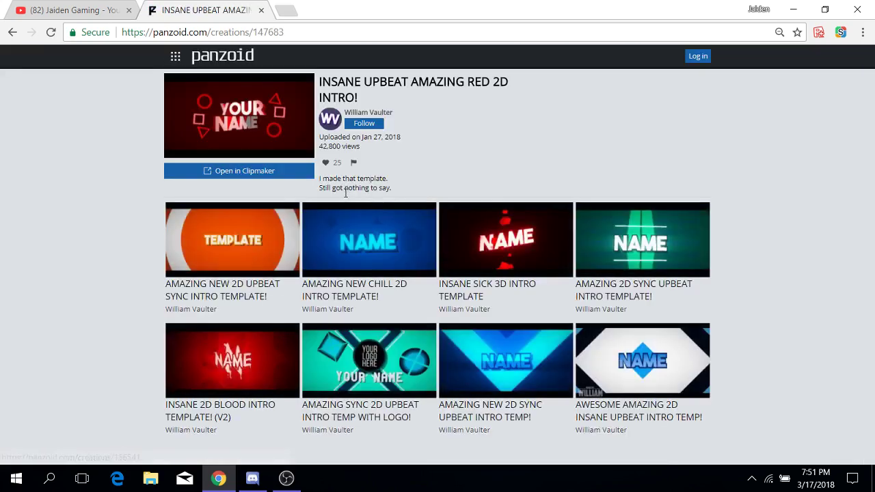
left_click(226, 173)
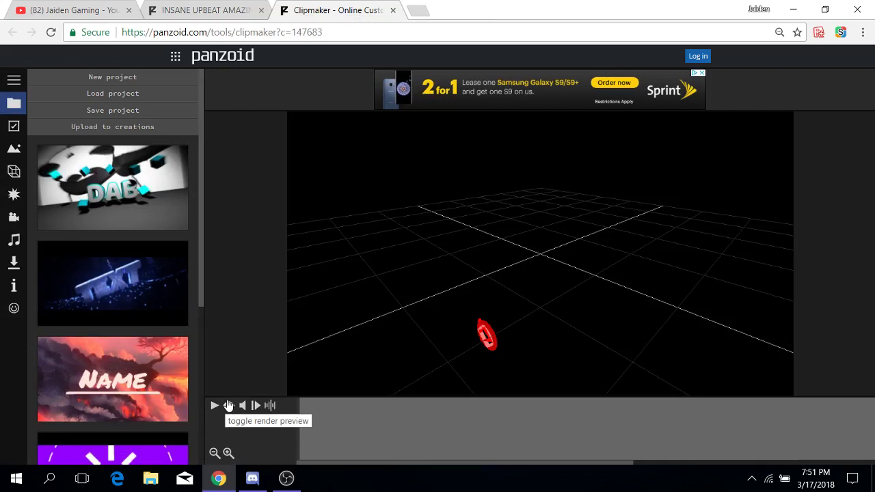
left_click(229, 406)
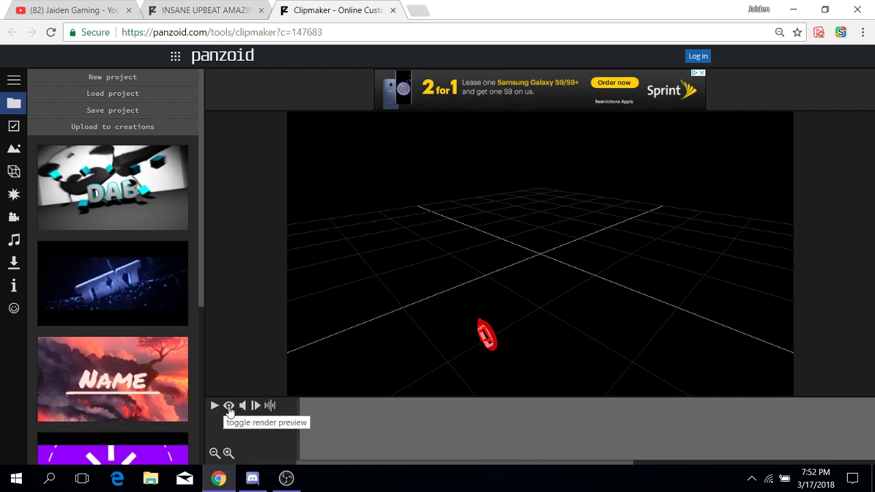
left_click(229, 407)
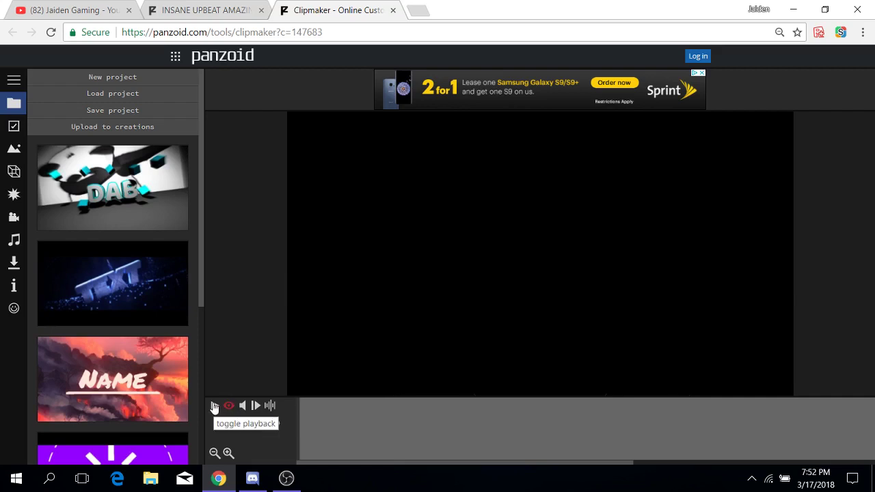
left_click(214, 407)
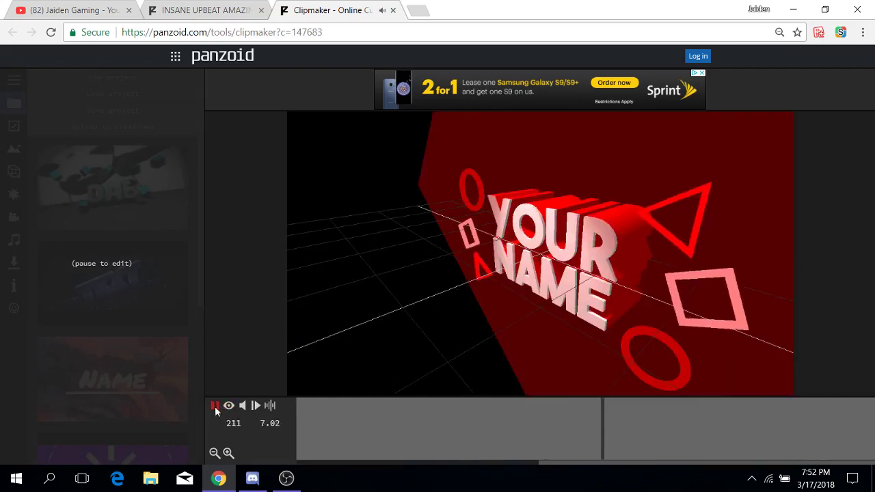
left_click(214, 405)
Scroll the template gallery until the purple INTRO template is visible
scroll(140, 282, "down", 2)
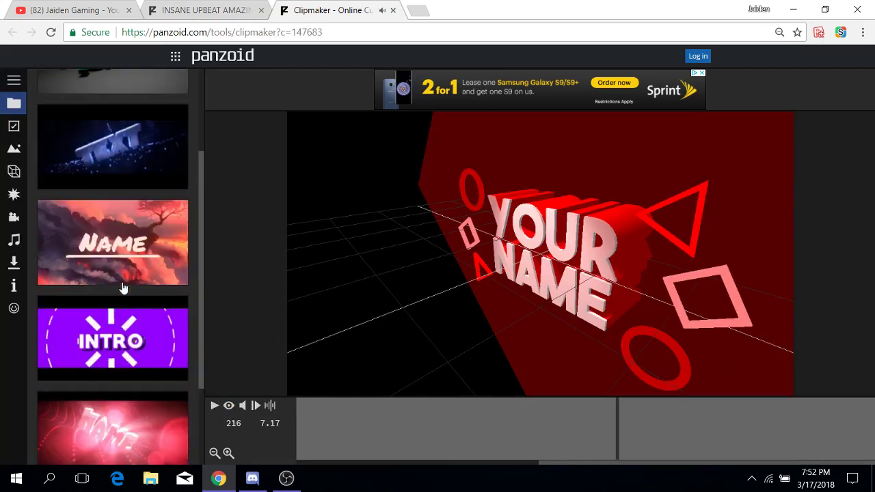
scroll(104, 339, "up", 2)
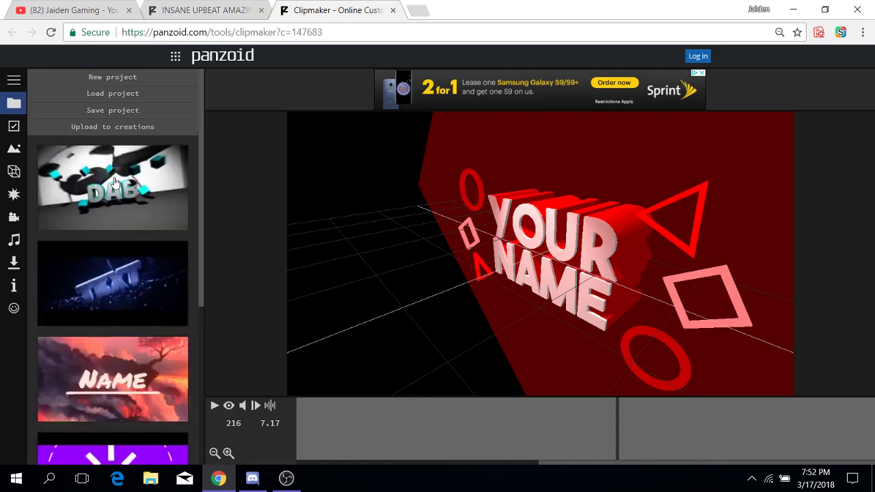
scroll(138, 416, "down", 3)
scroll(137, 390, "down", 1)
scroll(119, 362, "up", 2)
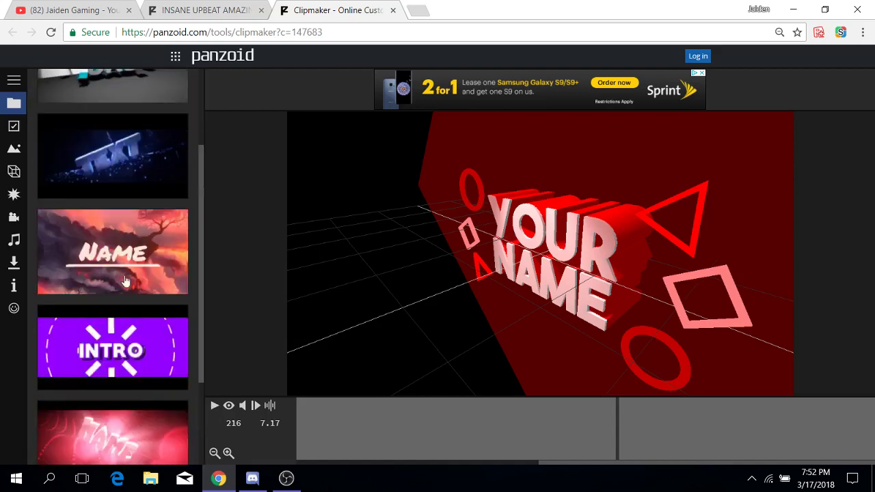
Load the purple INTRO template and play it once through the camera view, then stop
left_click(114, 351)
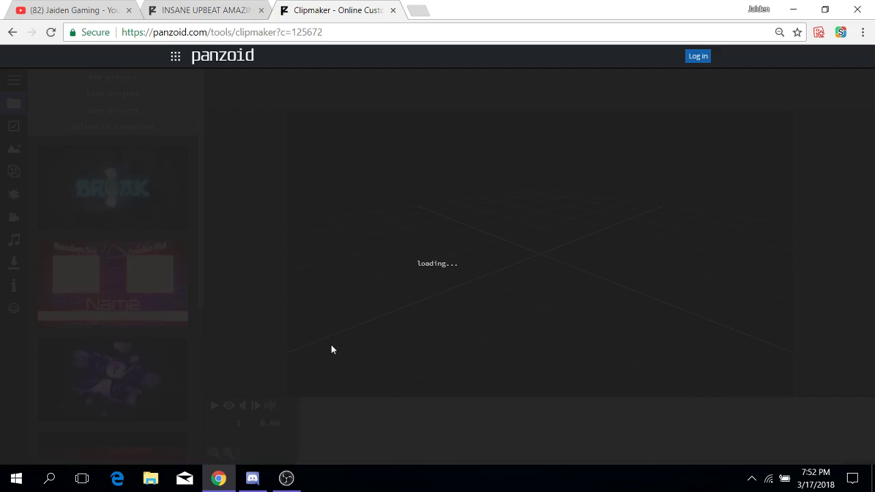
left_click(251, 5)
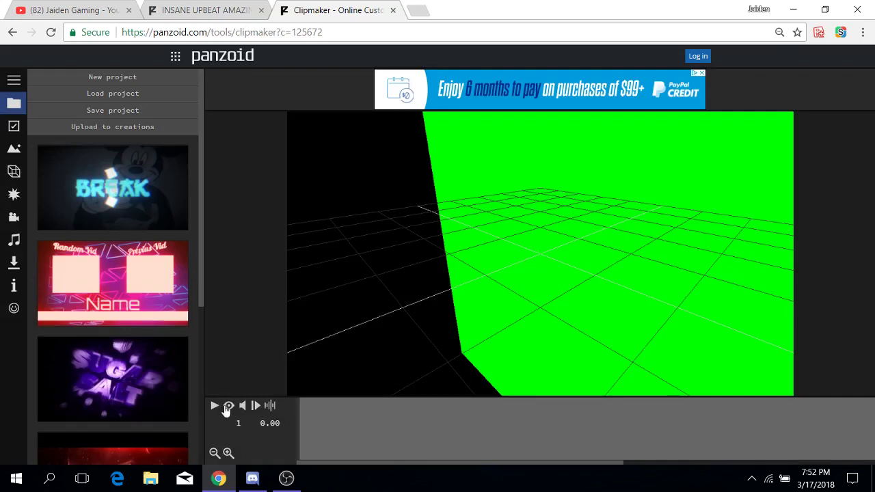
left_click(228, 406)
left_click(213, 405)
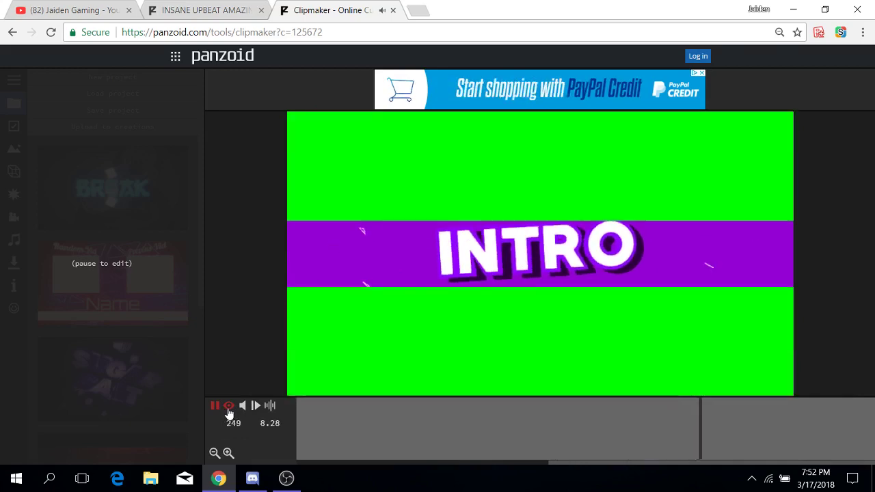
left_click(229, 409)
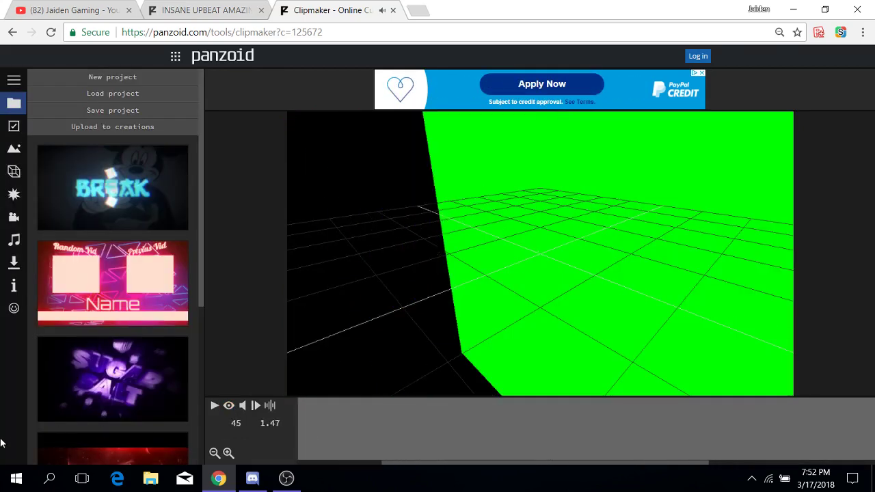
left_click(341, 463)
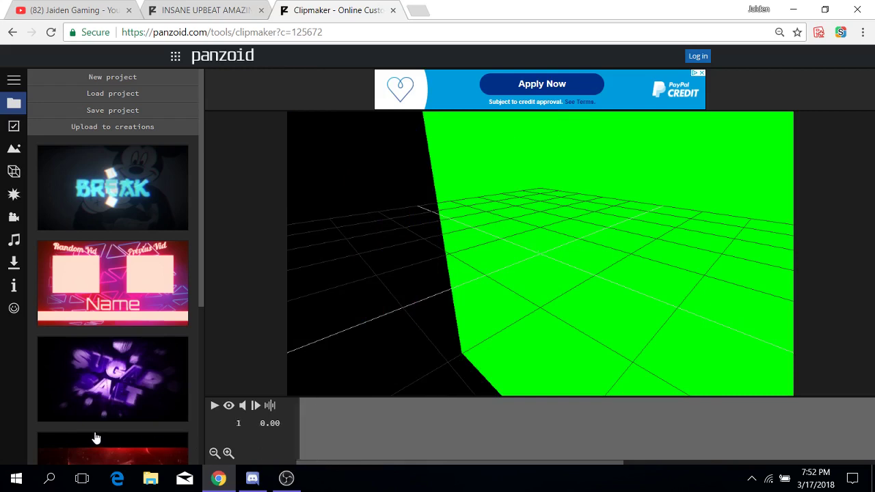
Confirm the basic settings of 1920x1080, 30 fps and 10 seconds, then show the scene list
left_click(10, 134)
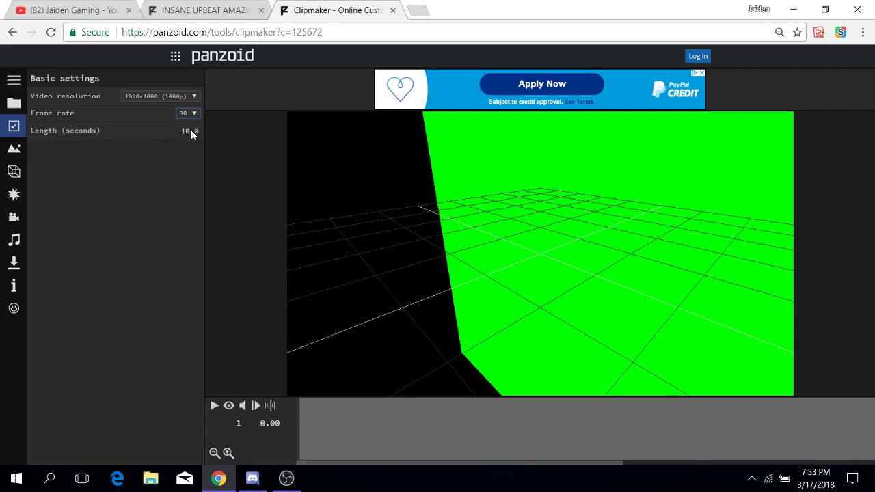
key("shift+Tab")
left_click(14, 148)
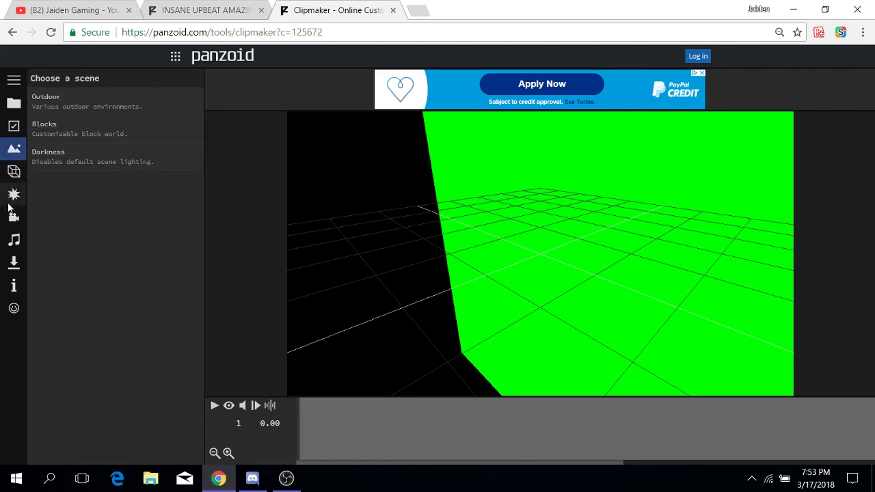
Rename the TEXT group in the Objects panel to JAIDEN
left_click(15, 172)
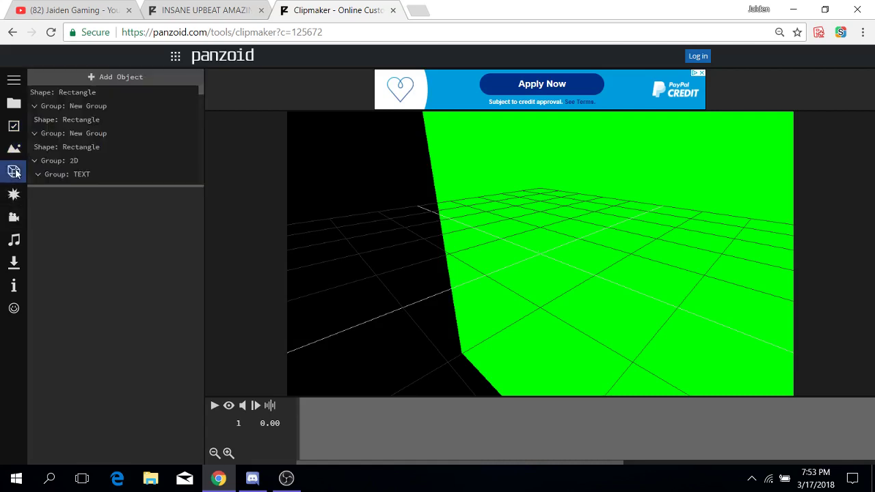
mouse_move(75, 93)
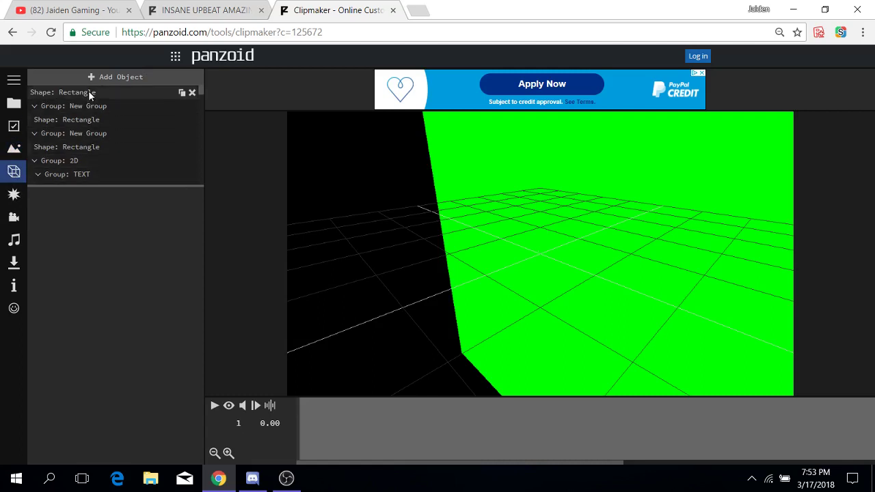
scroll(87, 116, "down", 1)
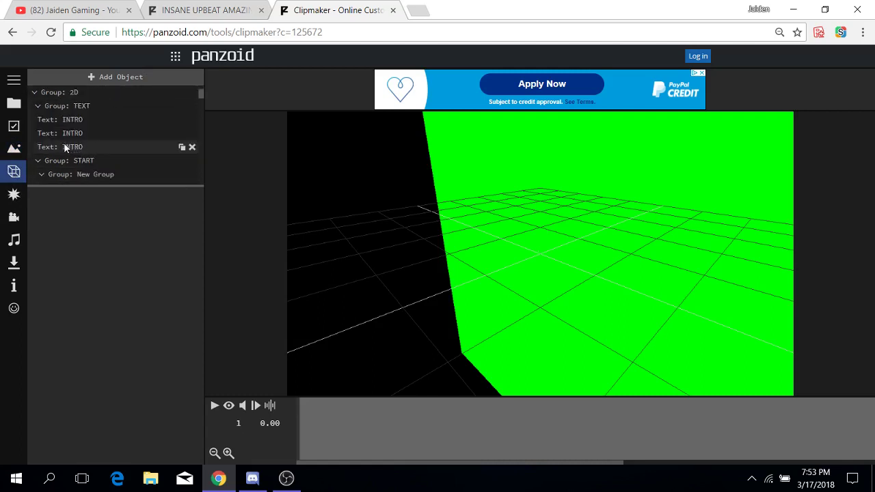
left_click(72, 108)
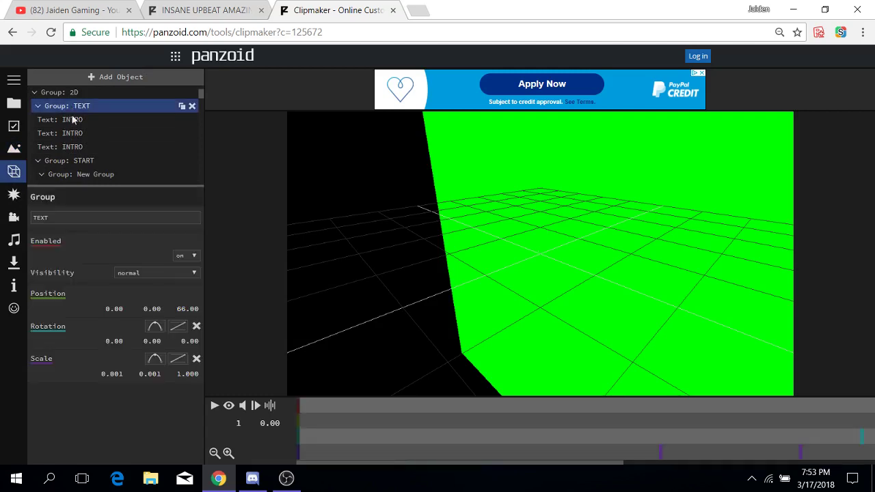
left_click_drag(47, 217, 24, 219)
key("BackSpace")
type("JAIDEN")
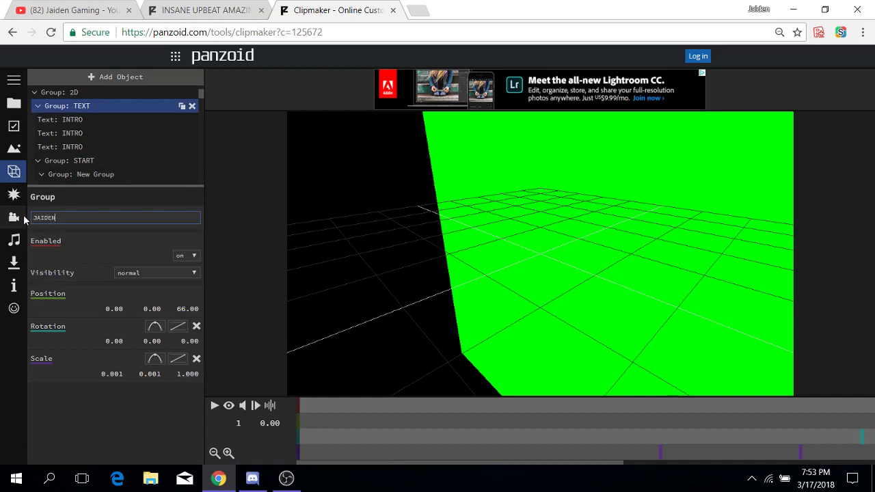
key("Return")
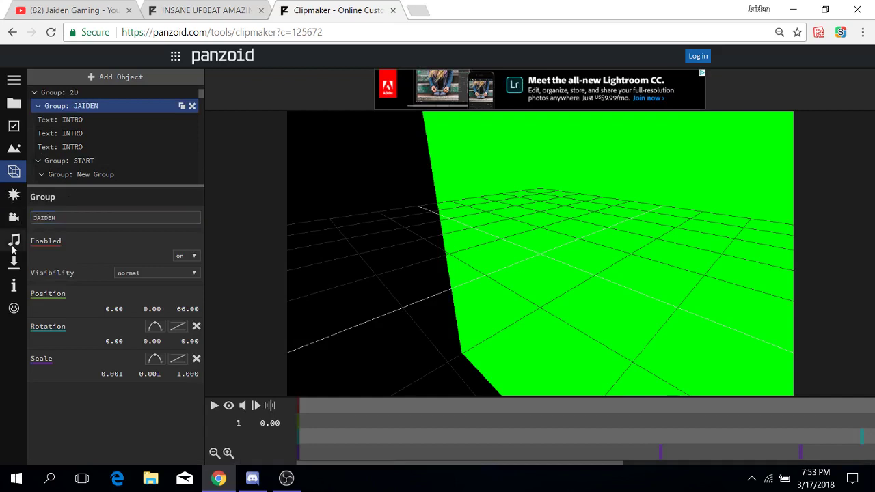
Play part of the intro in camera view, then clear the JAIDEN group name field
left_click(228, 407)
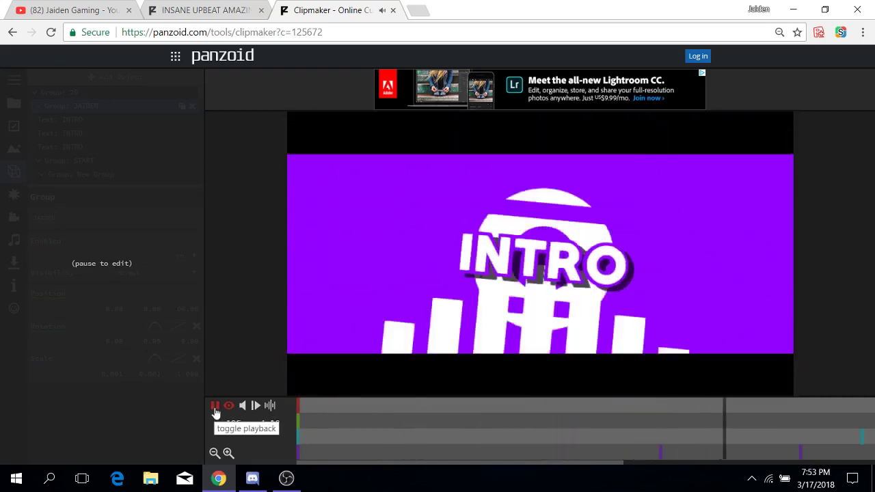
left_click(215, 406)
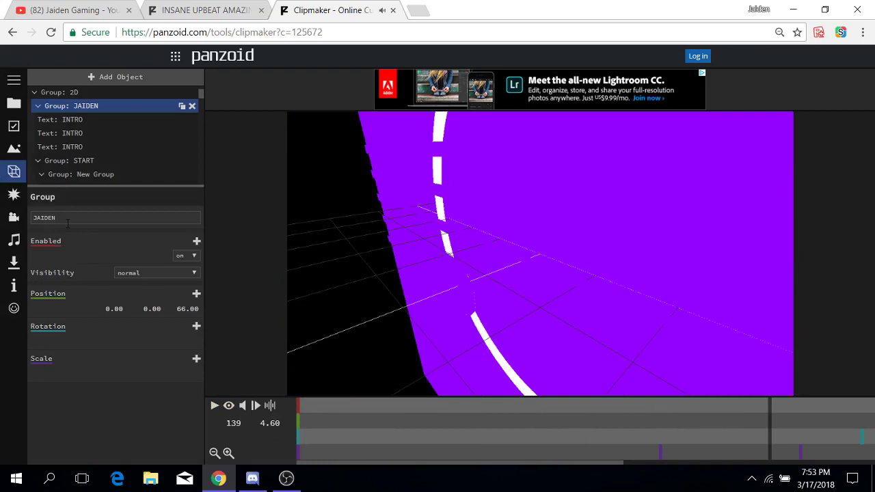
left_click_drag(68, 223, 11, 228)
key("BackSpace")
Change the INTRO text layer to read JAIDEN in the orbitron font
left_click(81, 120)
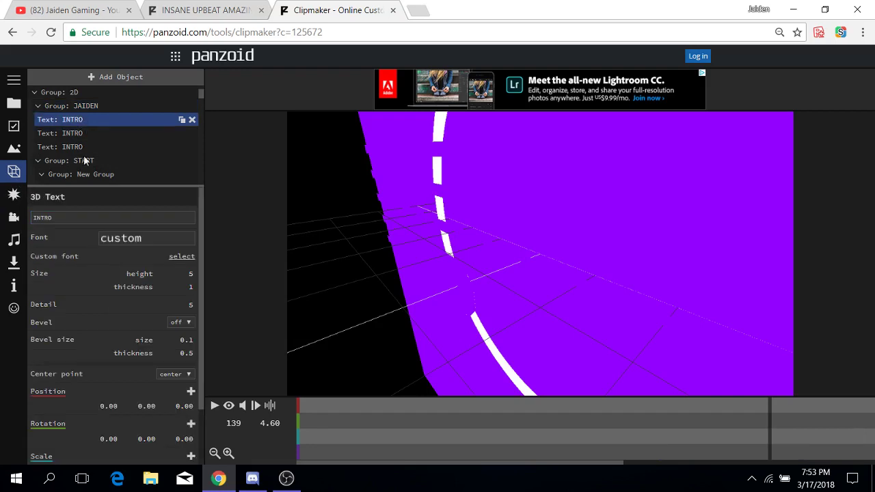
key("ctrl+a")
key("BackSpace")
left_click(140, 239)
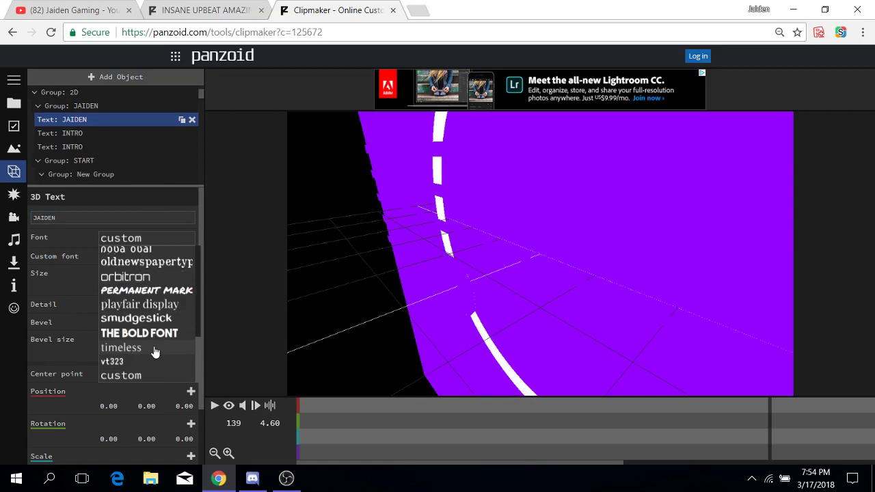
left_click(139, 279)
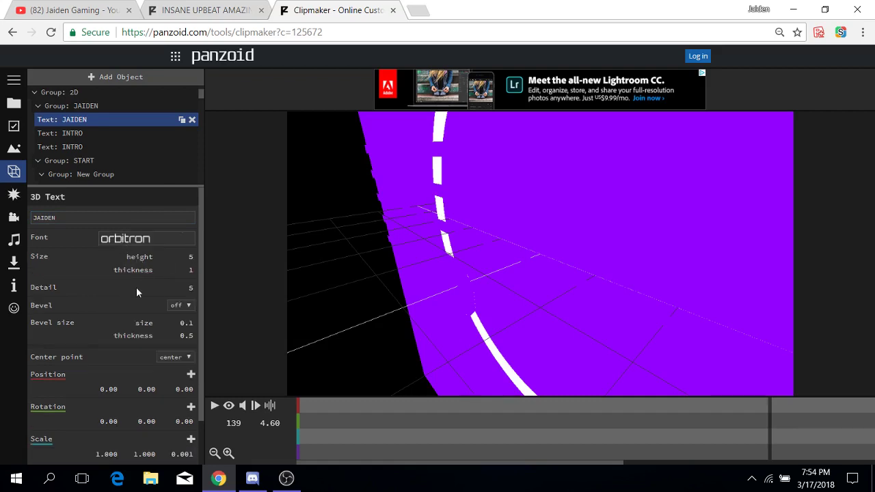
Set the JAIDEN text colour to black
scroll(144, 359, "down", 1)
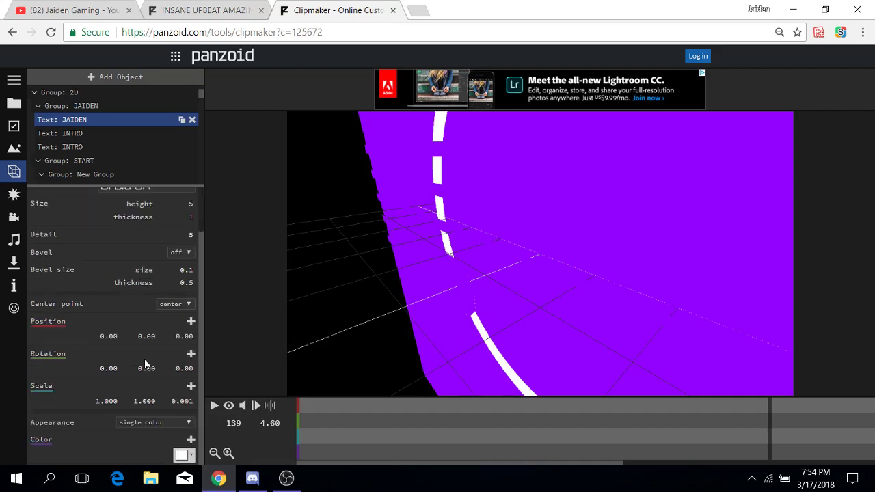
left_click(181, 455)
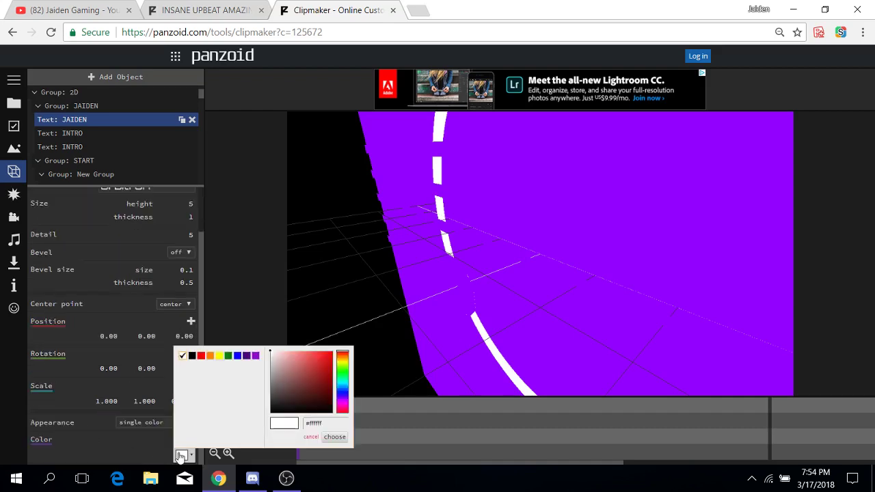
left_click(192, 356)
mouse_move(298, 380)
left_mouse_down()
mouse_move(308, 367)
mouse_move(279, 404)
mouse_move(267, 352)
mouse_move(269, 423)
left_mouse_up()
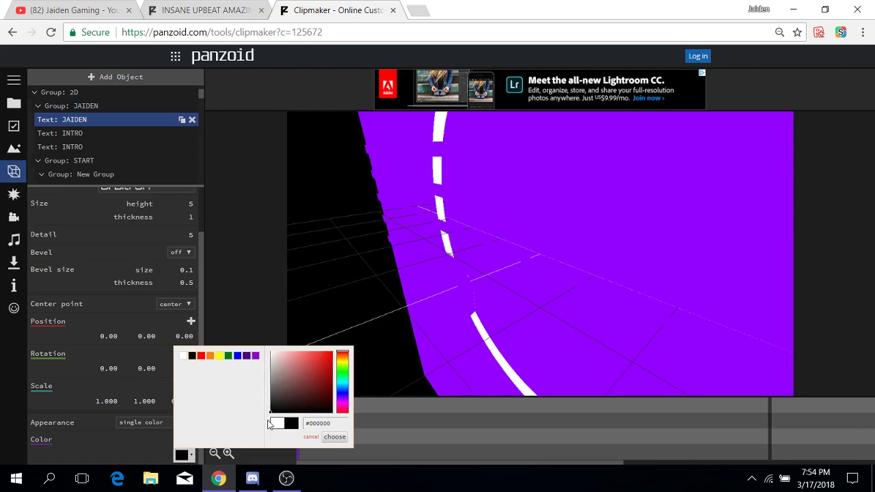
left_click(334, 437)
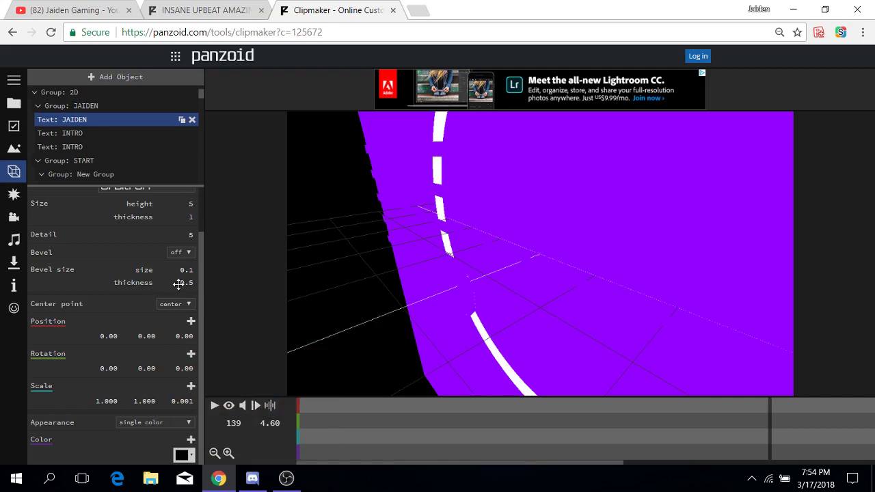
Look through the Effects, camera animation and audio track settings
left_click(15, 198)
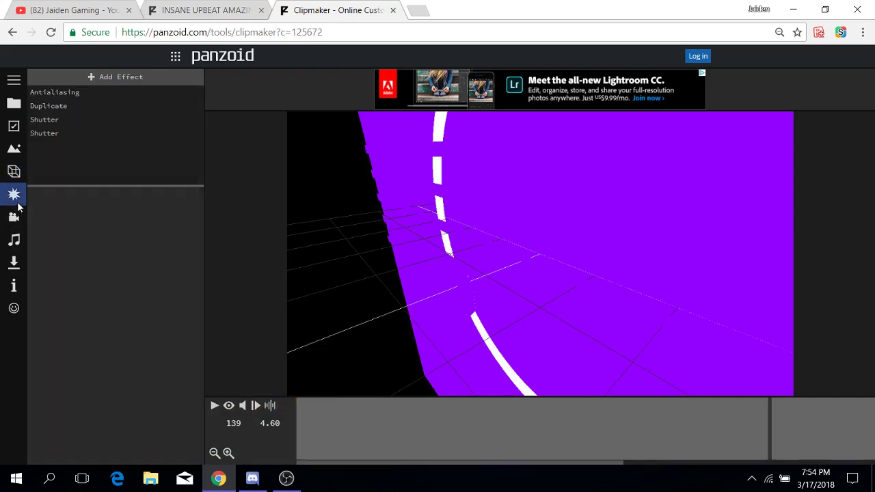
left_click(15, 238)
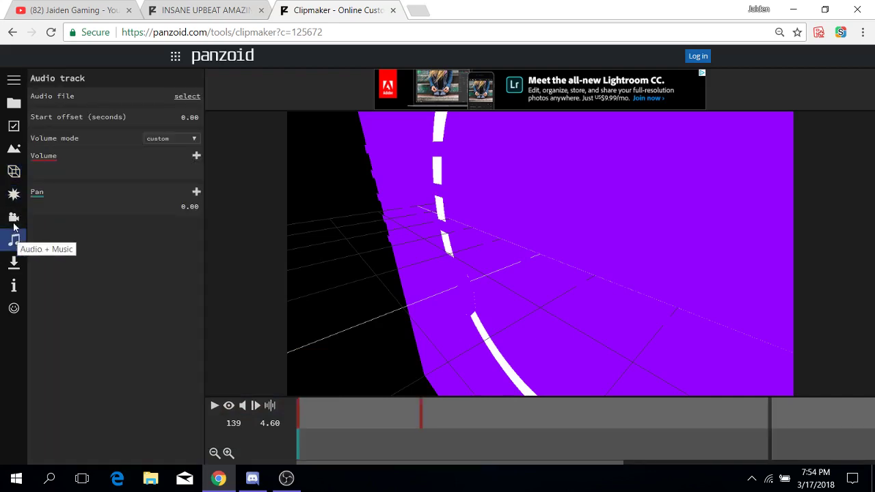
left_click(13, 217)
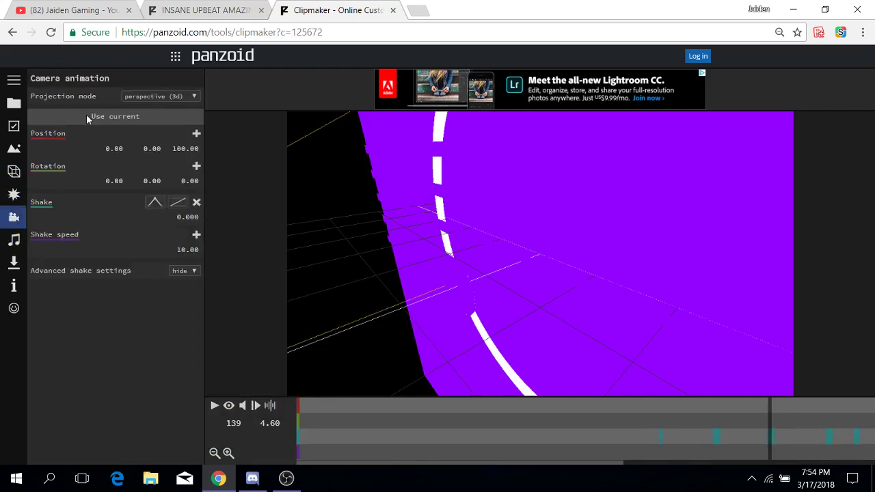
left_click(15, 239)
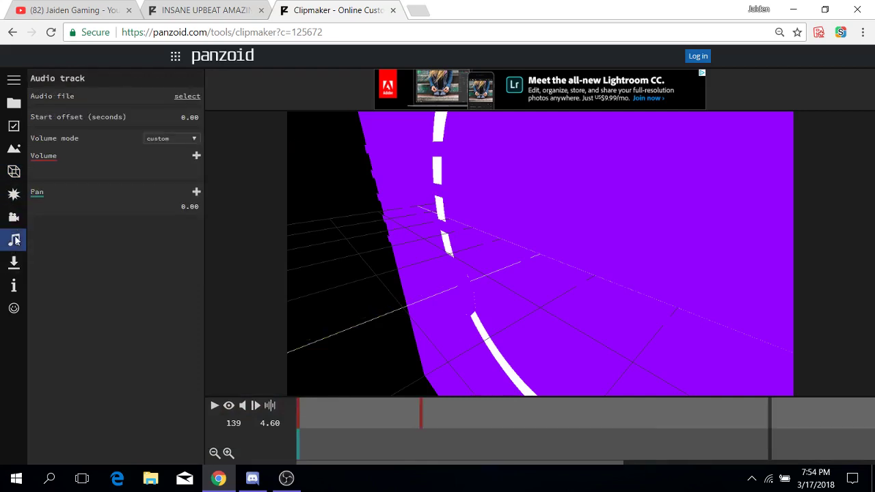
Cancel the audio file picker without choosing a file and play the intro in camera view
left_click(176, 96)
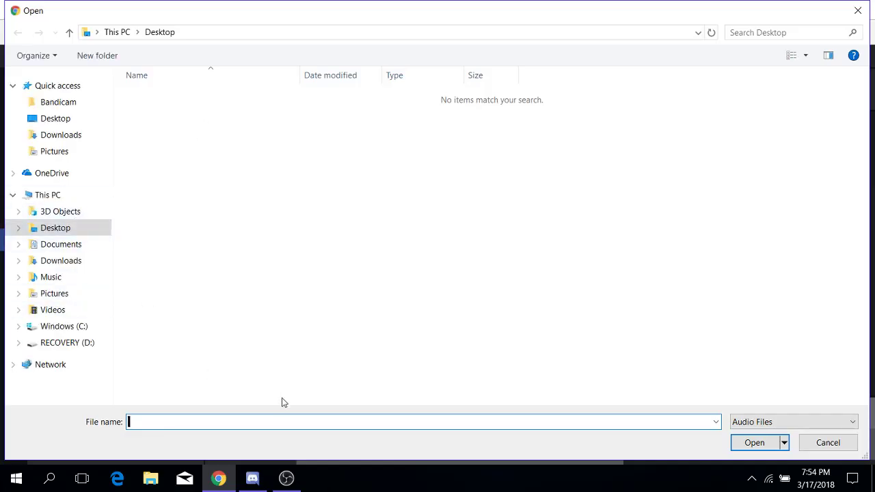
left_click(857, 10)
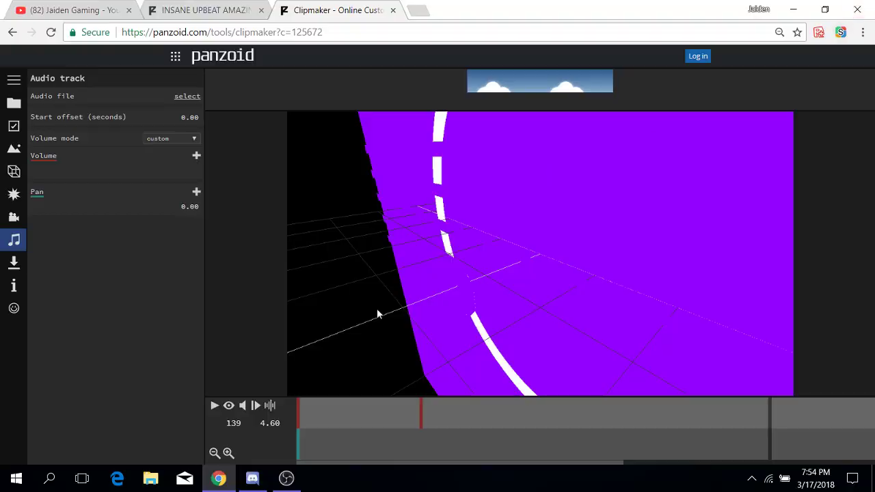
left_click(228, 406)
left_click(215, 407)
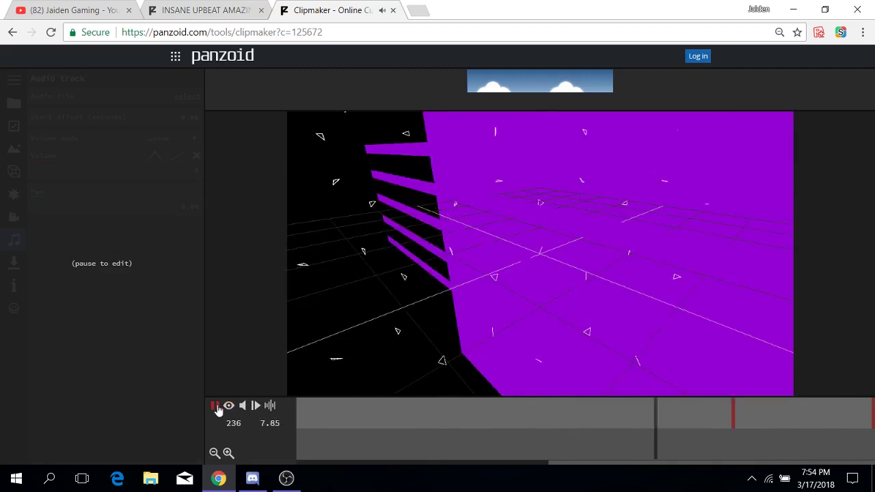
Switch the JAIDEN 3D text to the Permanent Marker font
left_click(213, 406)
left_click(13, 172)
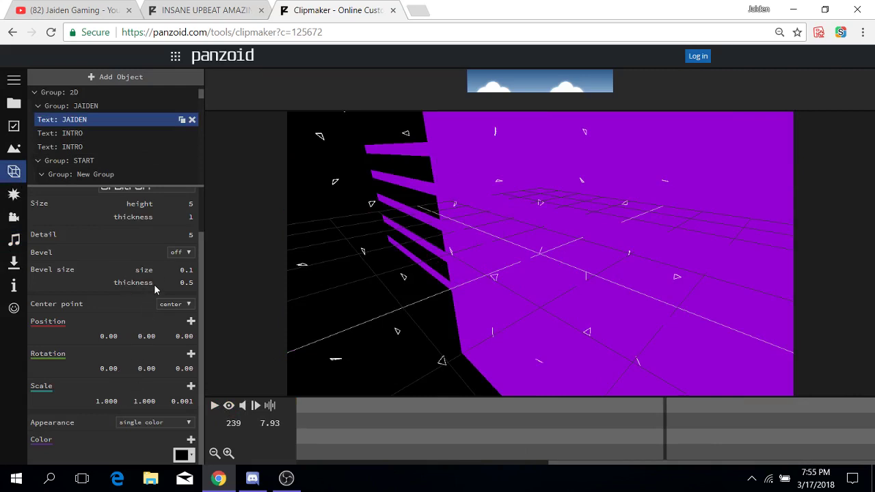
scroll(155, 279, "up", 1)
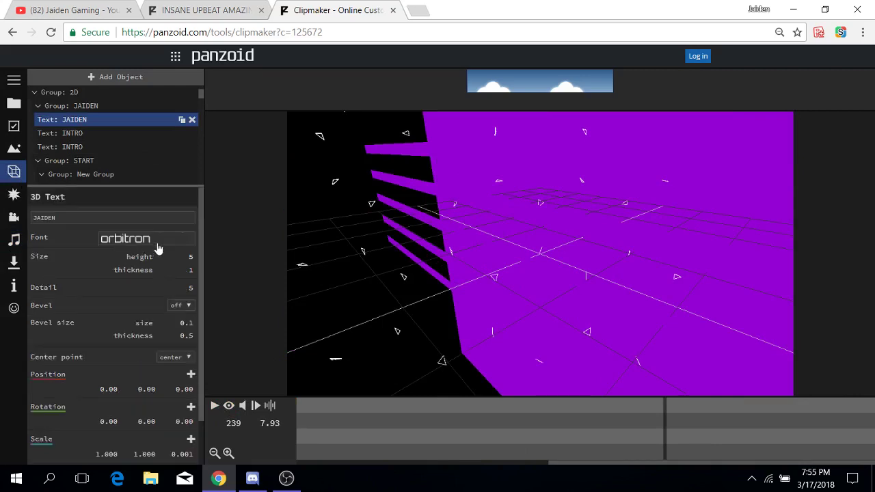
left_click(157, 245)
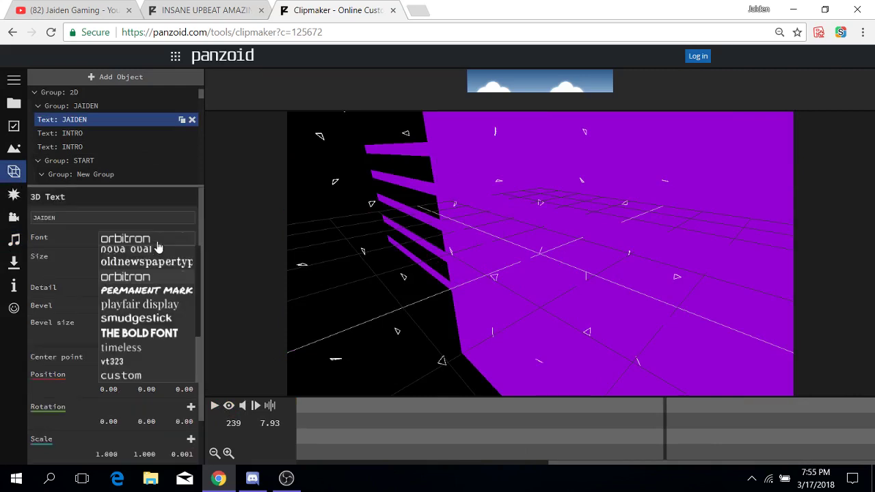
left_click(172, 294)
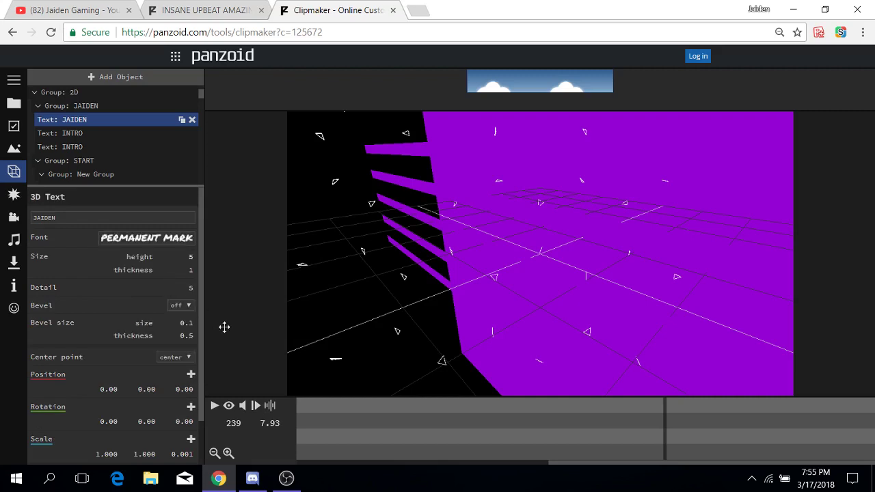
Replay the intro in camera view to check the Permanent Marker lettering
left_click(215, 405)
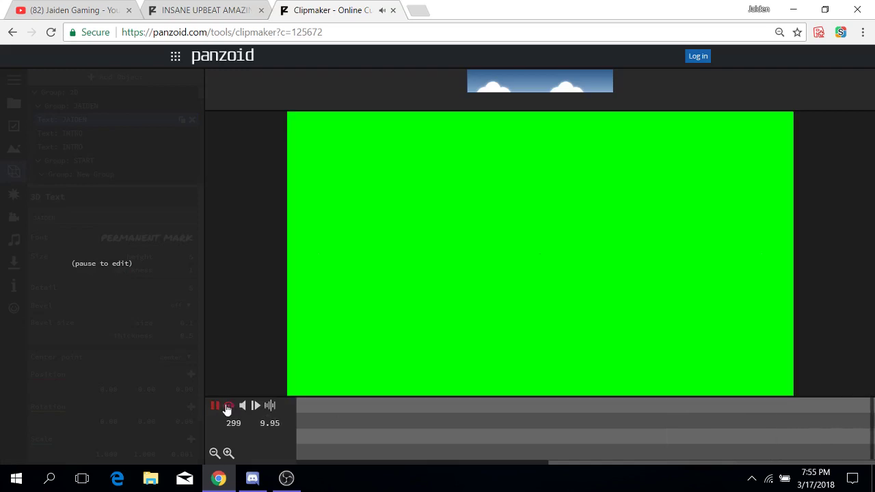
left_click(228, 405)
key("space")
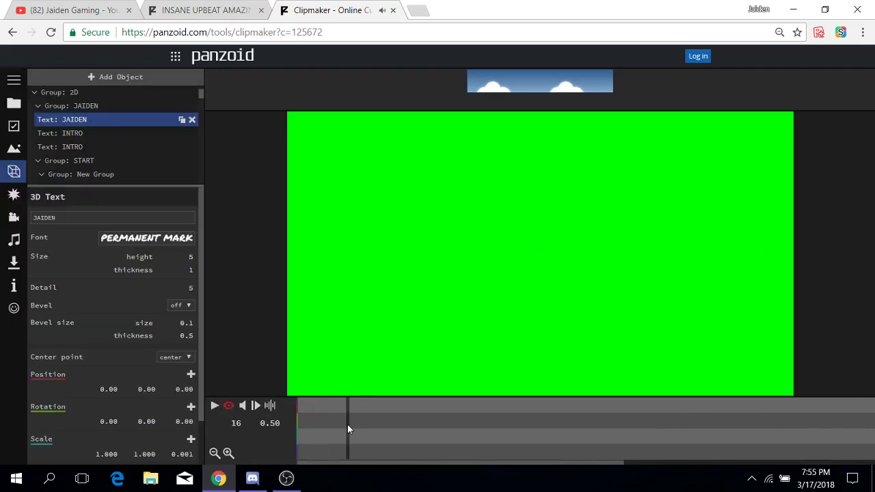
left_click(214, 406)
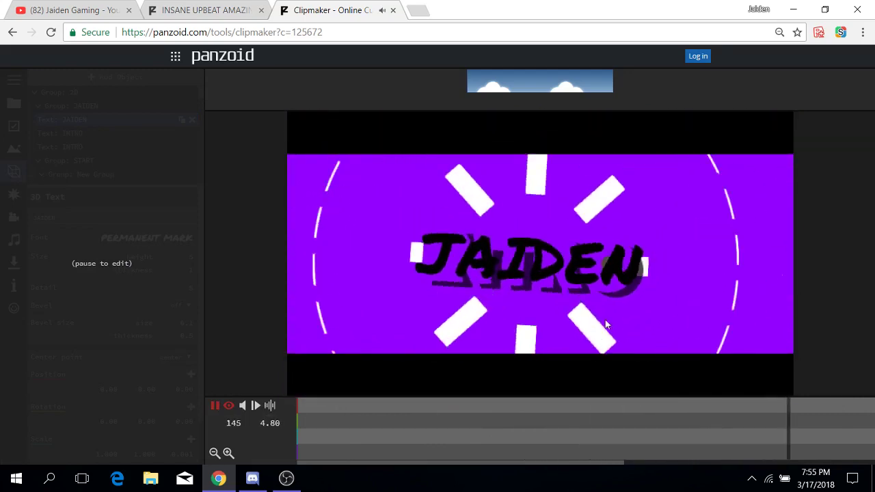
Pause playback and change the JAIDEN text colour to near-white
left_click(215, 405)
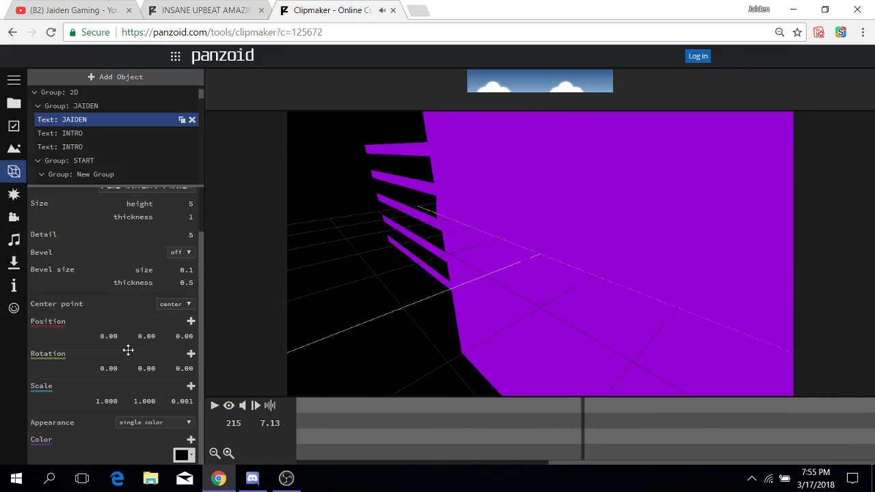
scroll(150, 263, "down", 1)
left_click(183, 455)
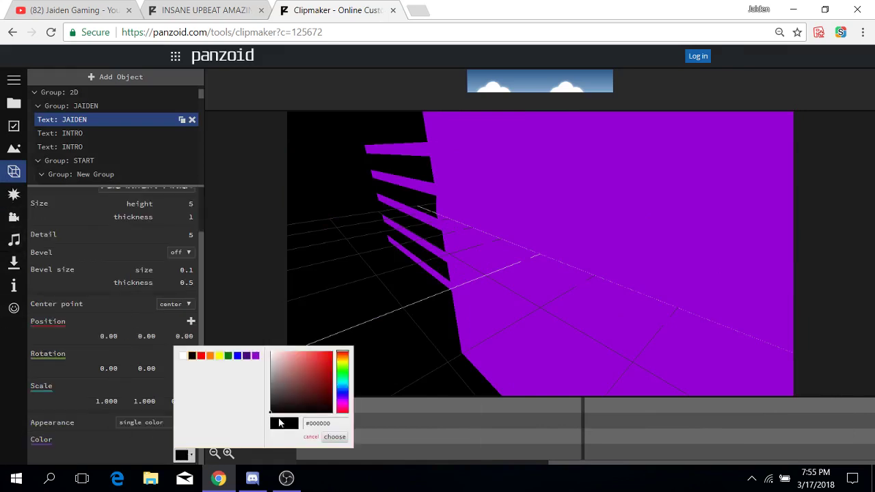
left_click(273, 352)
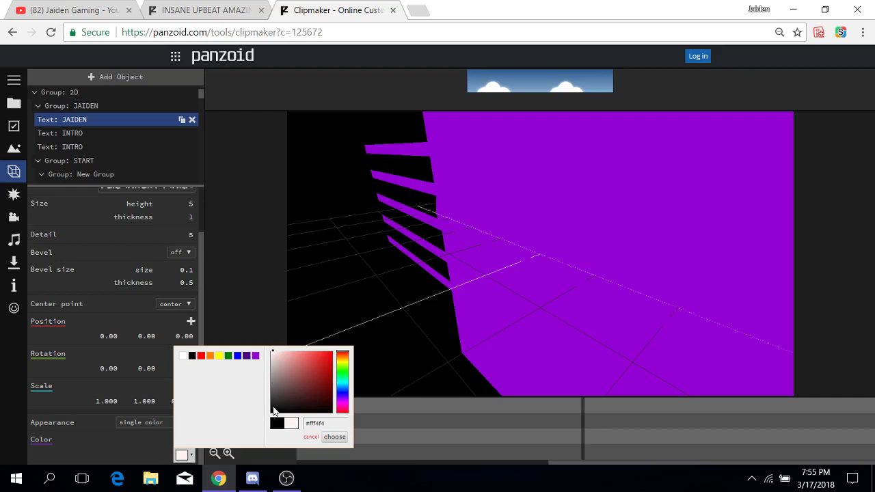
left_click(332, 437)
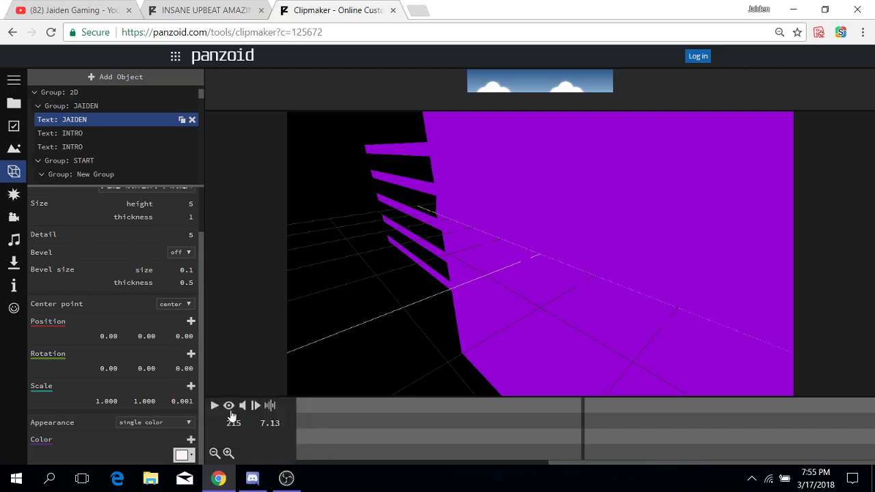
Preview the white text in camera view, then show the video download settings
left_click(230, 407)
left_click(215, 405)
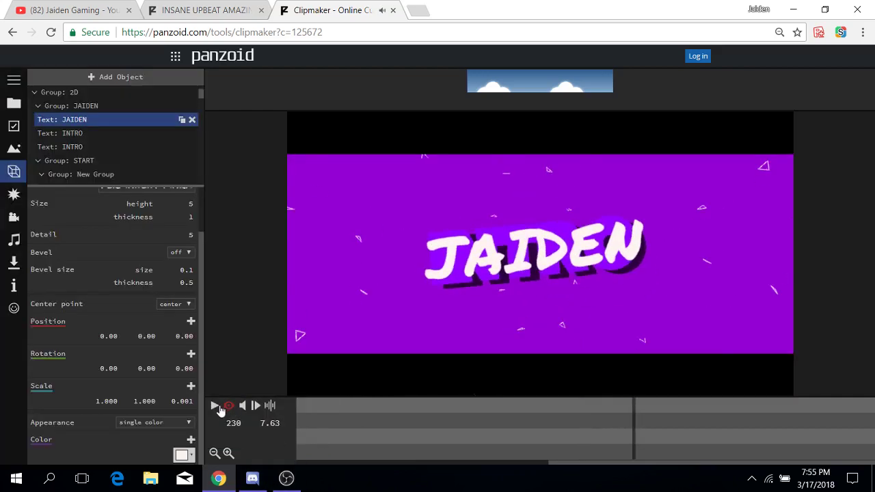
left_click(8, 269)
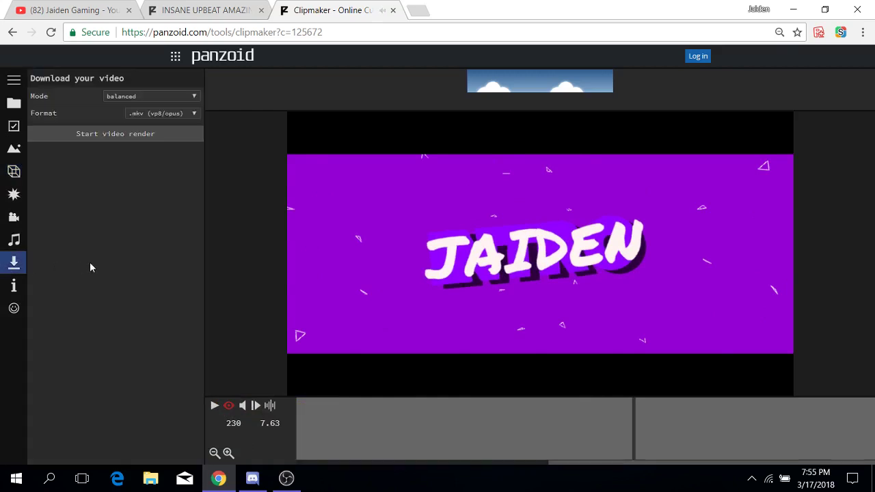
Start the intro video render from the Download your video panel
left_click(124, 136)
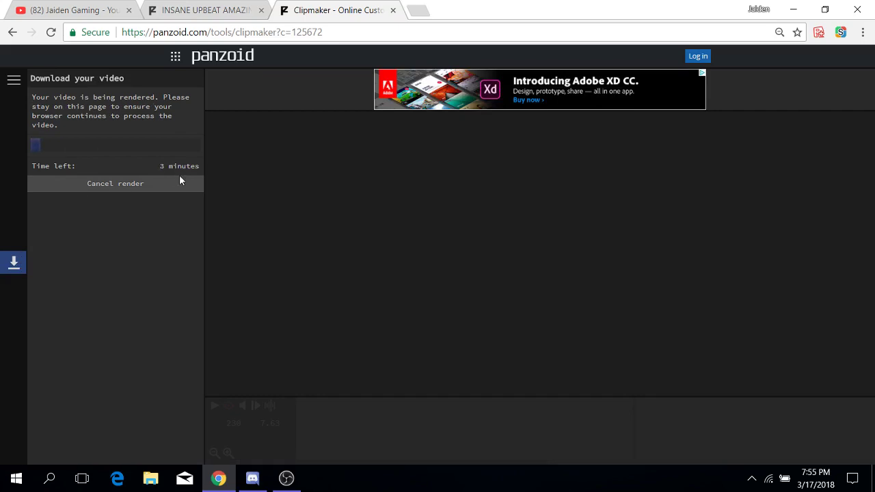
left_click(54, 10)
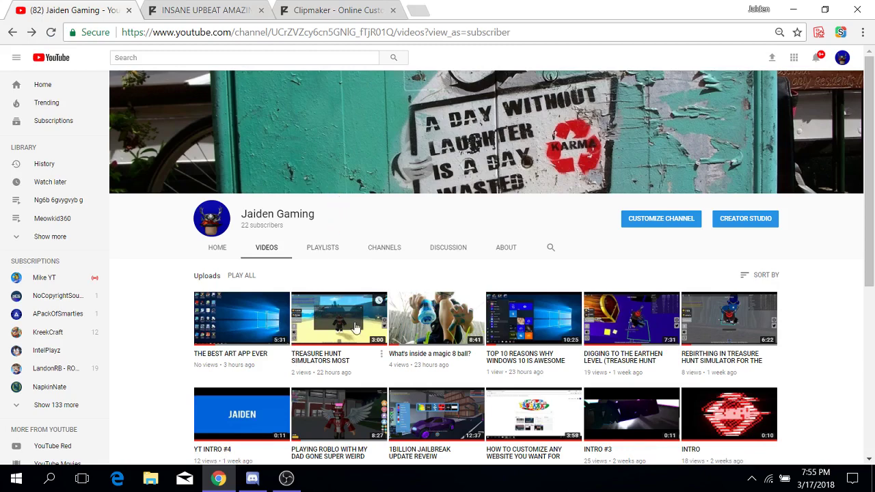
scroll(355, 167, "down", 1)
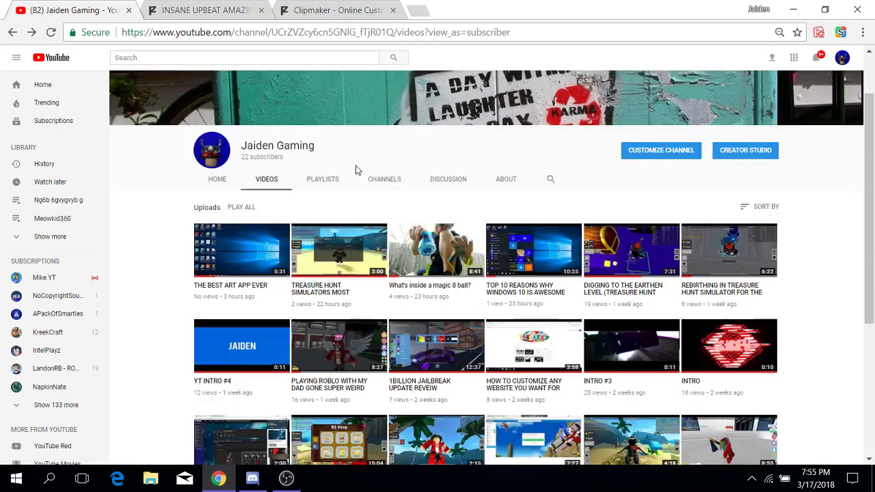
scroll(526, 212, "down", 1)
scroll(698, 258, "down", 1)
mouse_move(728, 208)
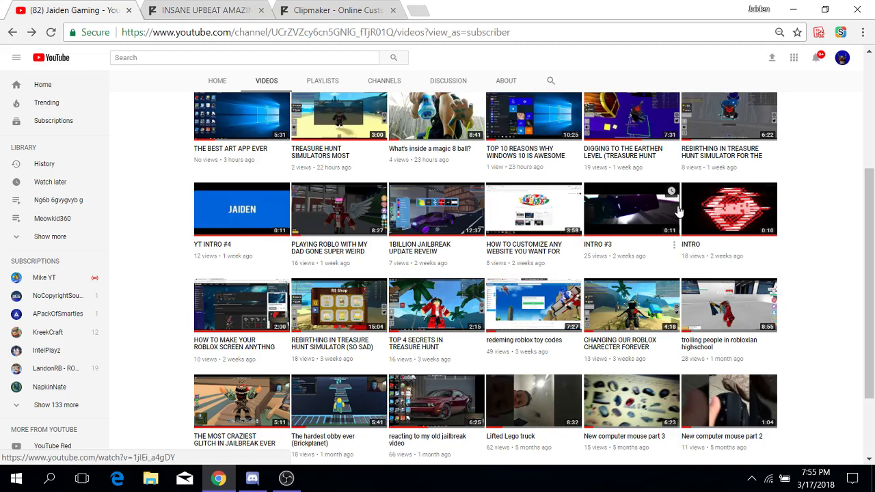
scroll(741, 205, "down", 2)
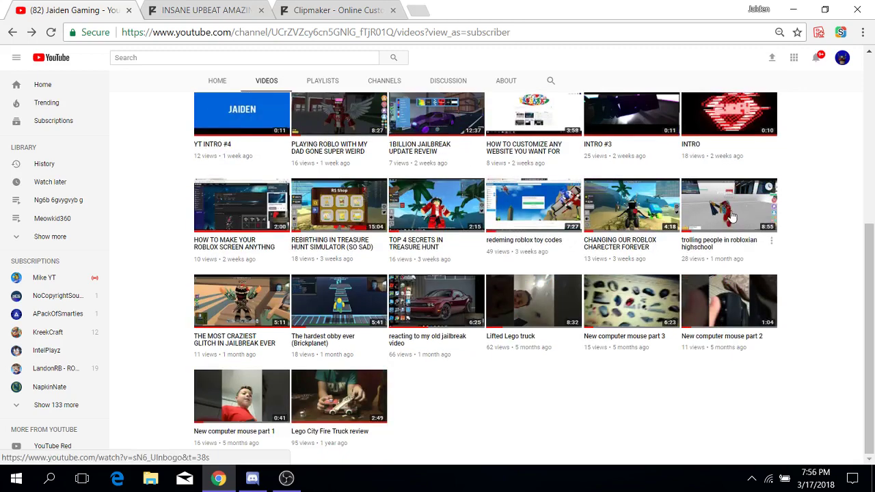
scroll(225, 208, "up", 2)
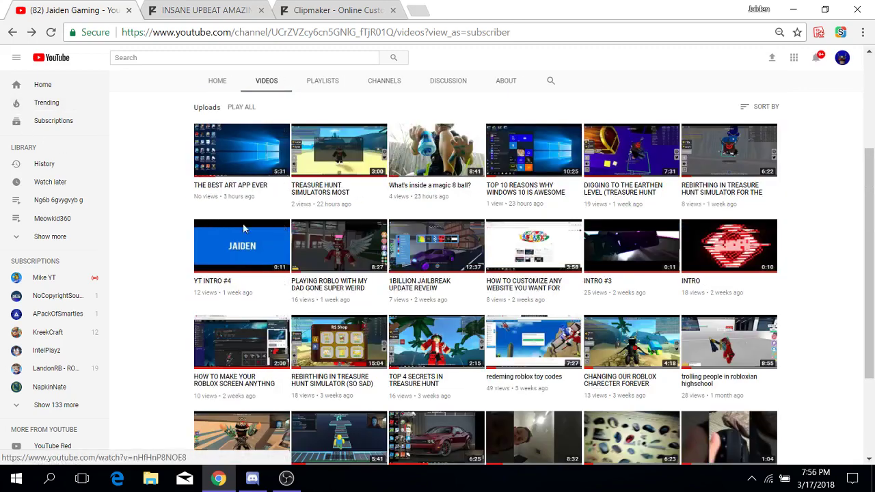
left_click(238, 250)
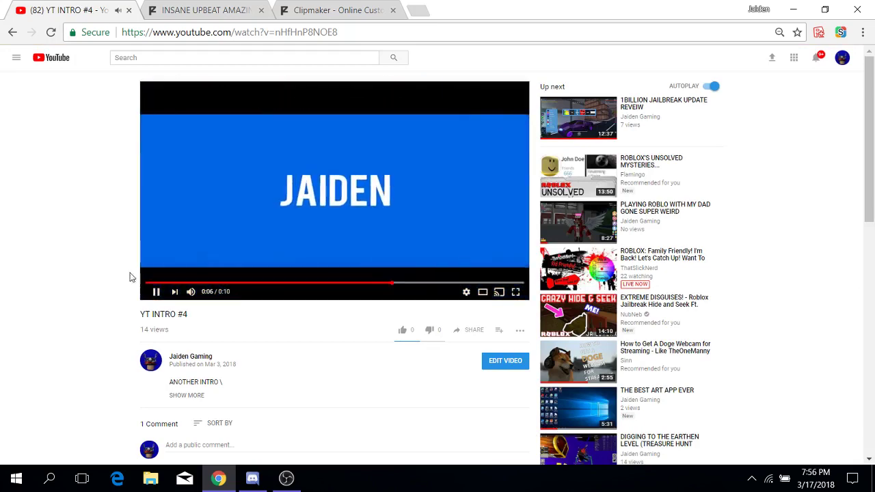
key("alt+Left")
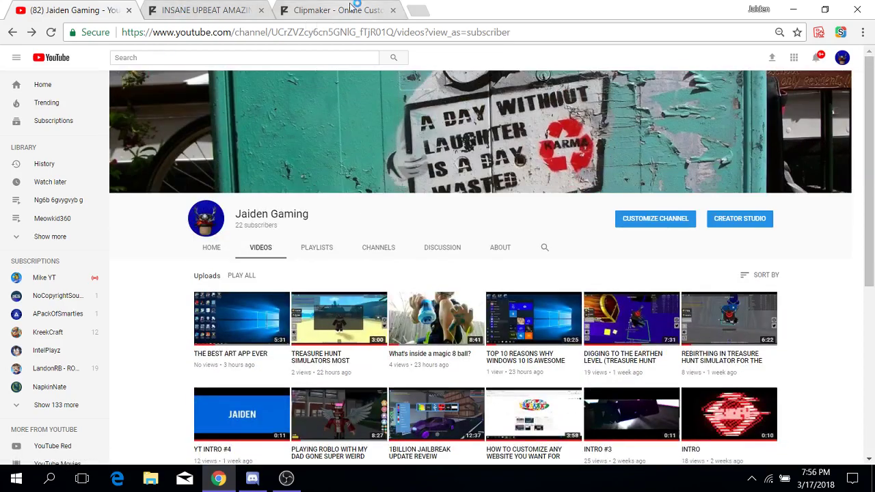
left_click(335, 10)
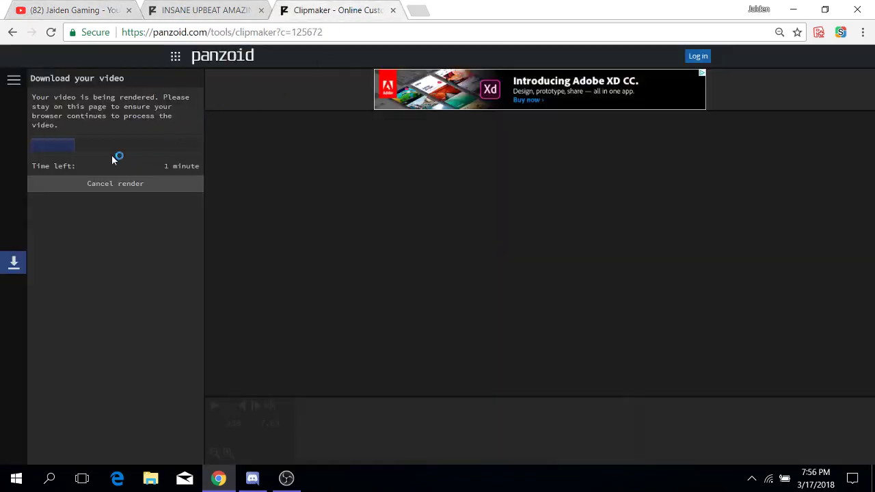